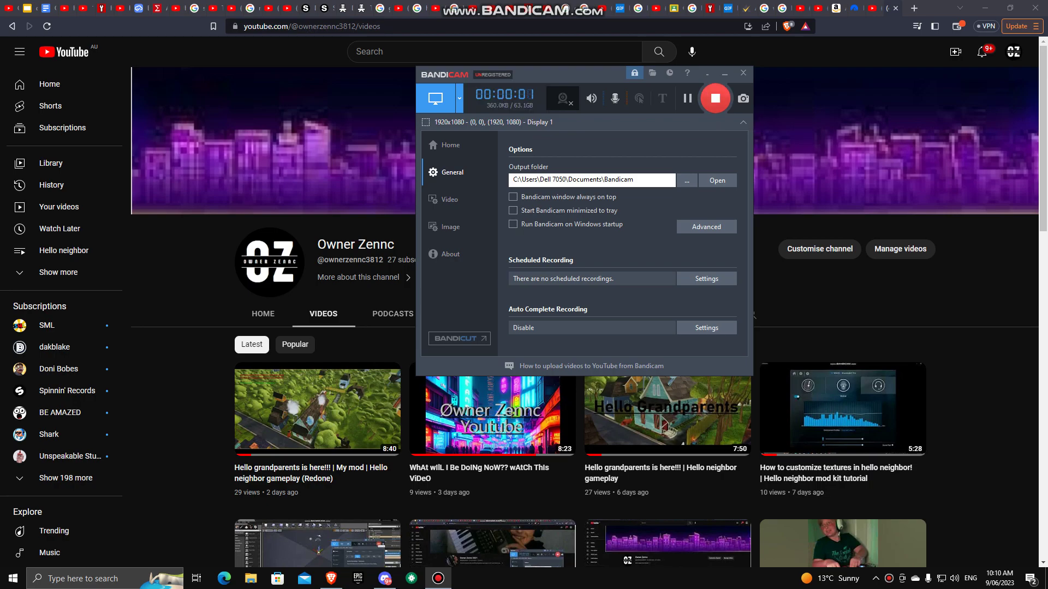
Open the channel's Community tab and bring the post composer into view
left_click(707, 73)
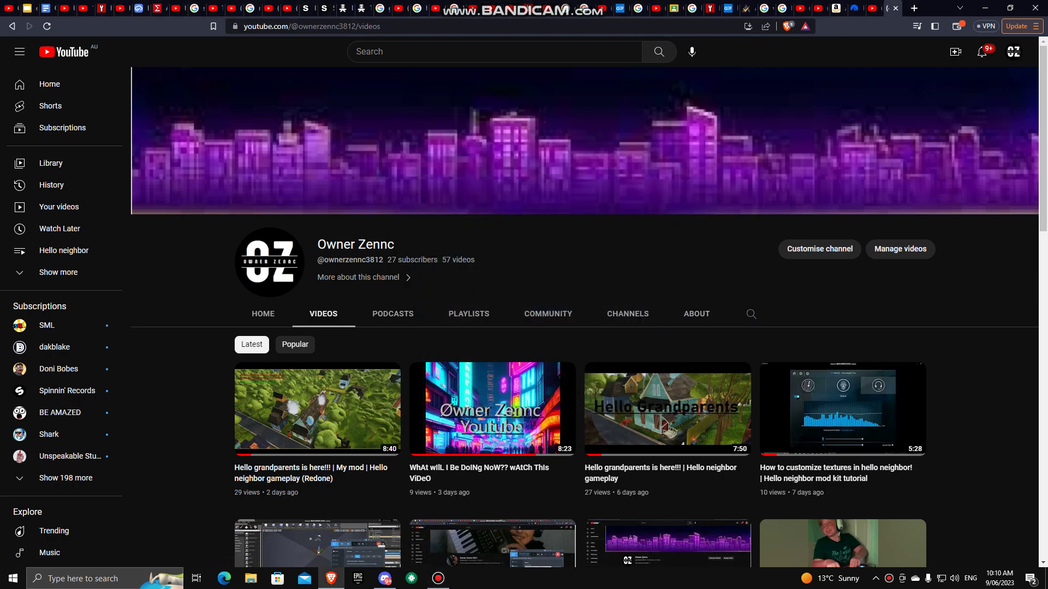
left_click(548, 314)
scroll(524, 328, "down", 2)
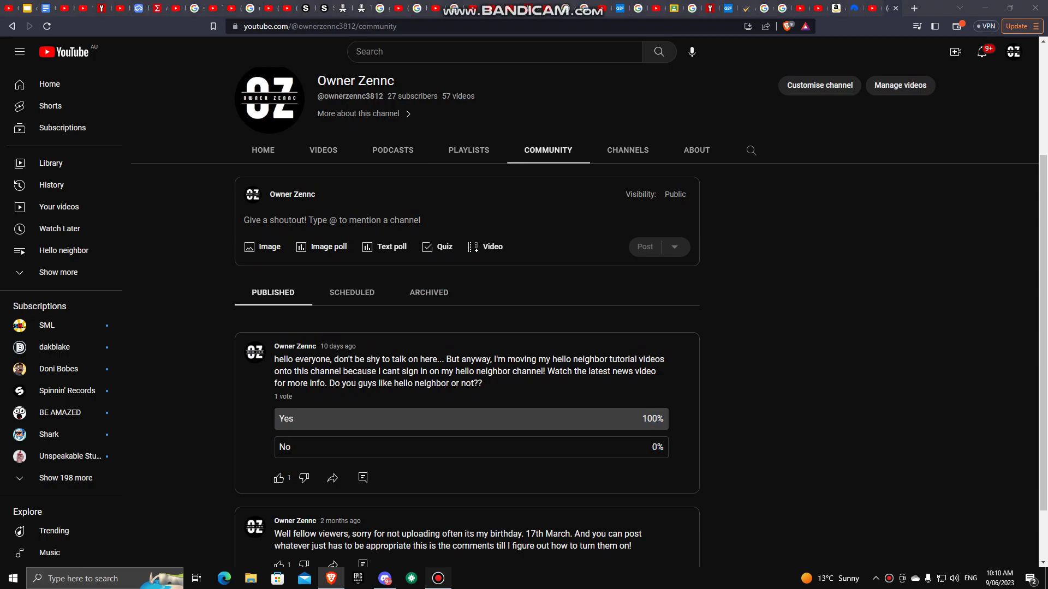
key("alt+Tab")
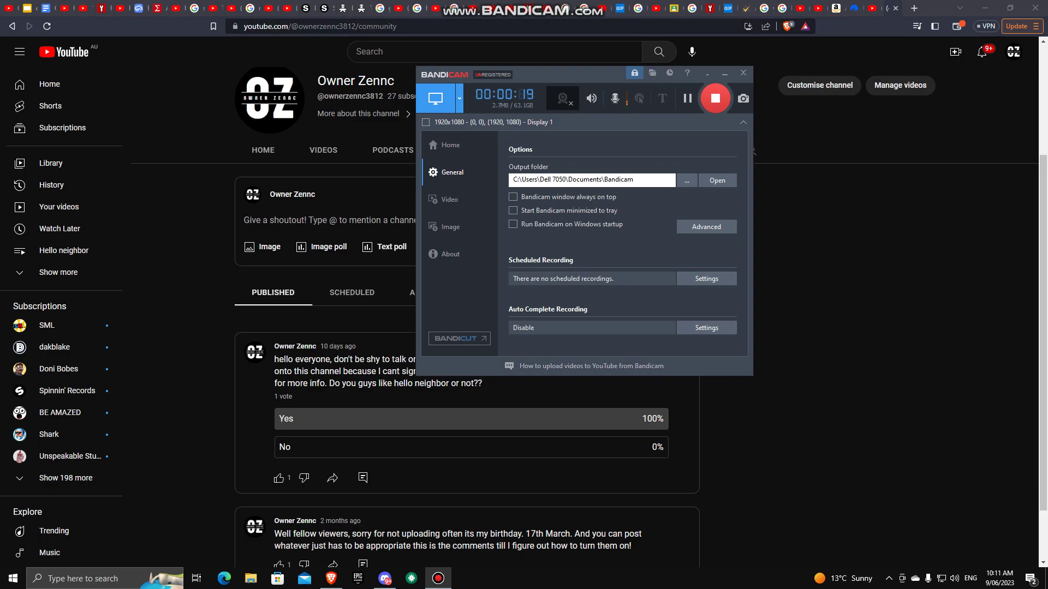
Begin a new community post with the text 'Hello everyone'
left_click(724, 73)
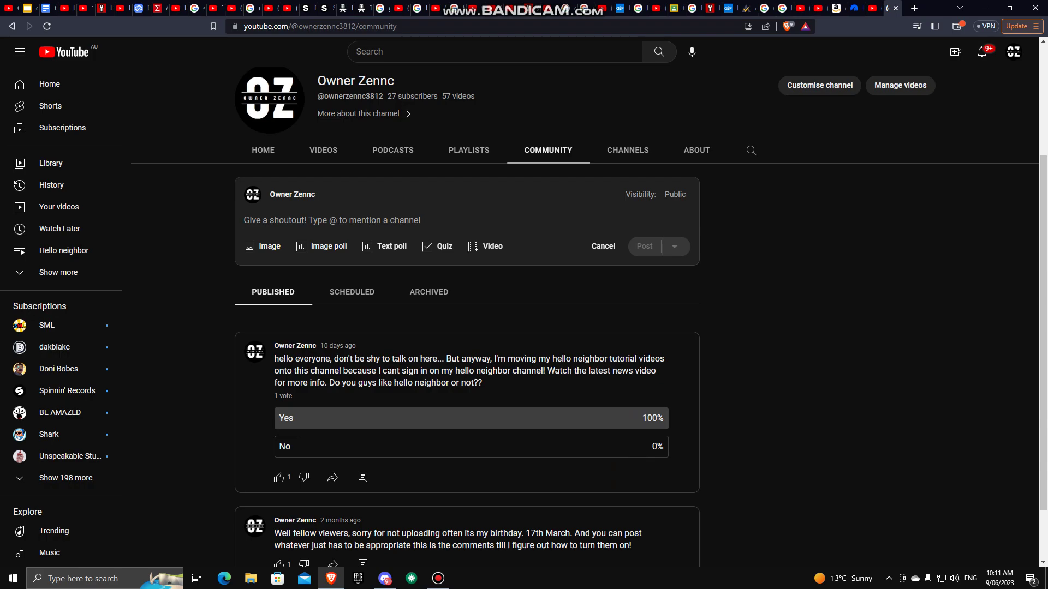
type("Hello e")
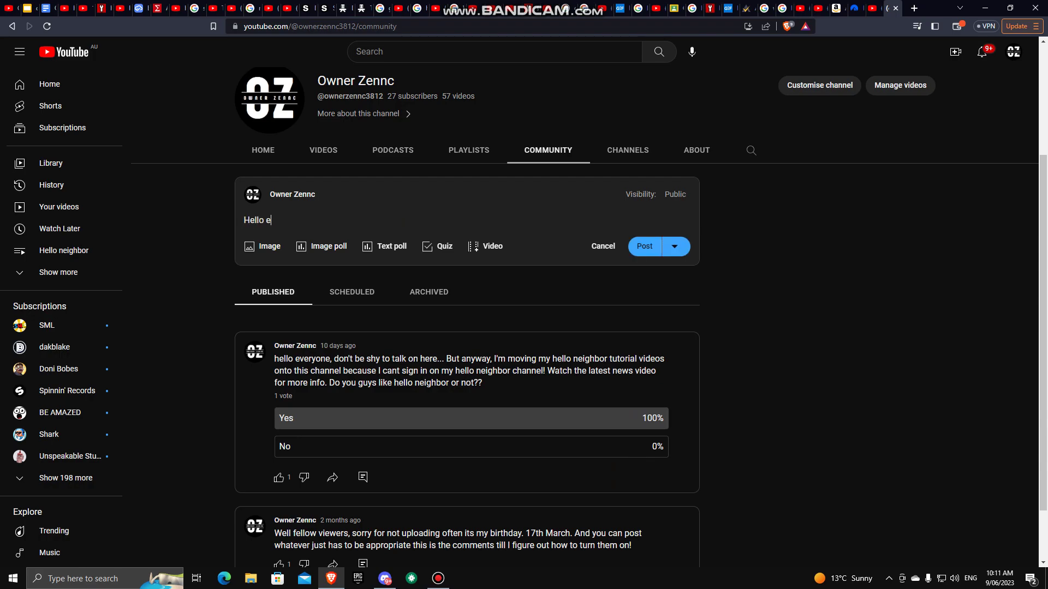
type("veryone")
scroll(590, 318, "up", 2)
left_click(437, 578)
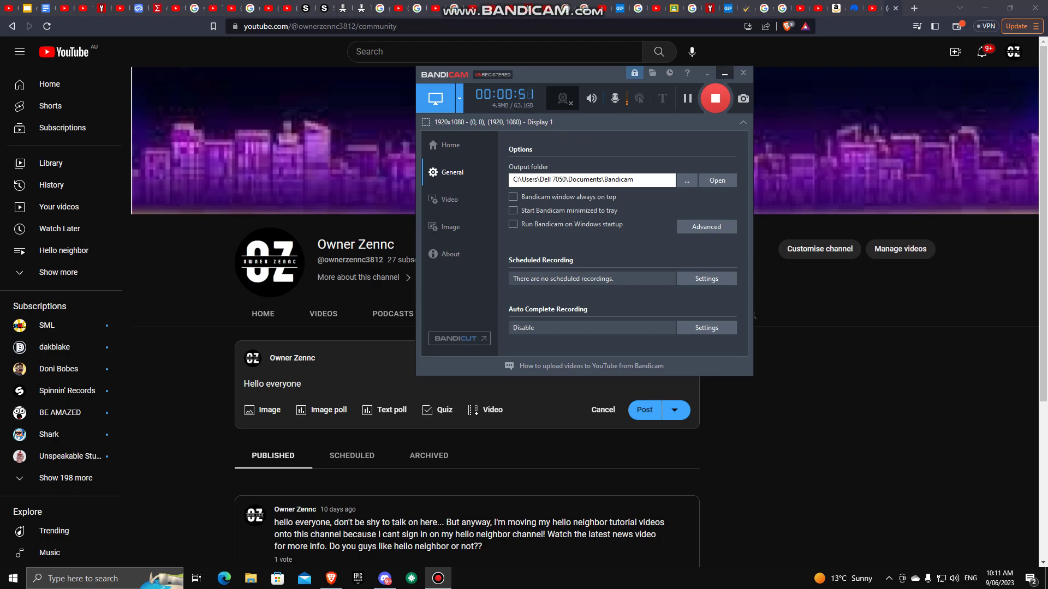
Write the intro asking which Hello Neighbor mod to make next, removing stray letters
left_click(724, 73)
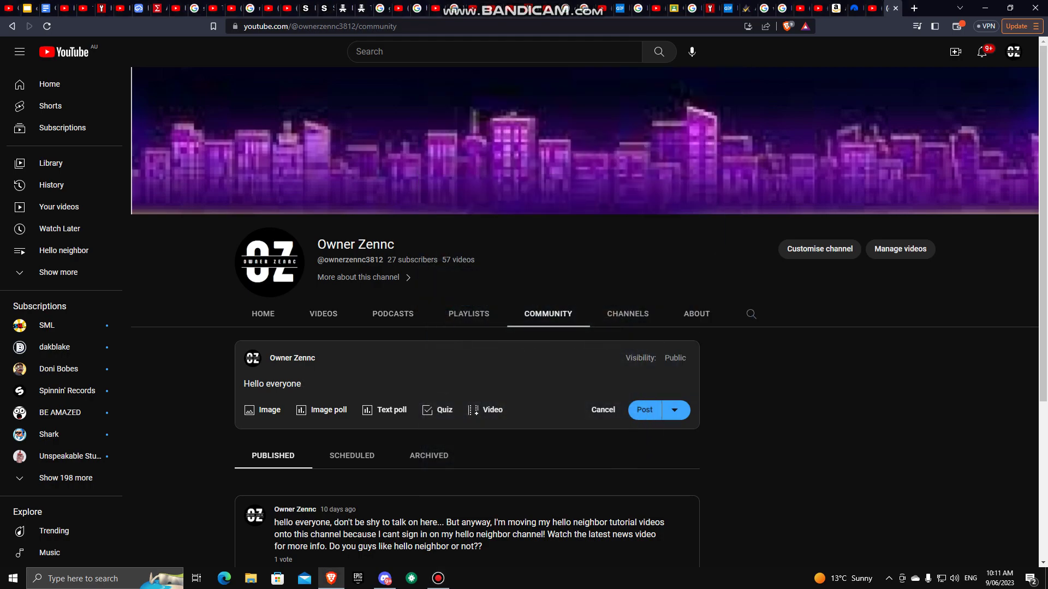
type("s")
type("this is a po")
type("ll a")
key("BackSpace")
type("bas")
type("ed of th")
key("BackSpace")
type("e topic of w")
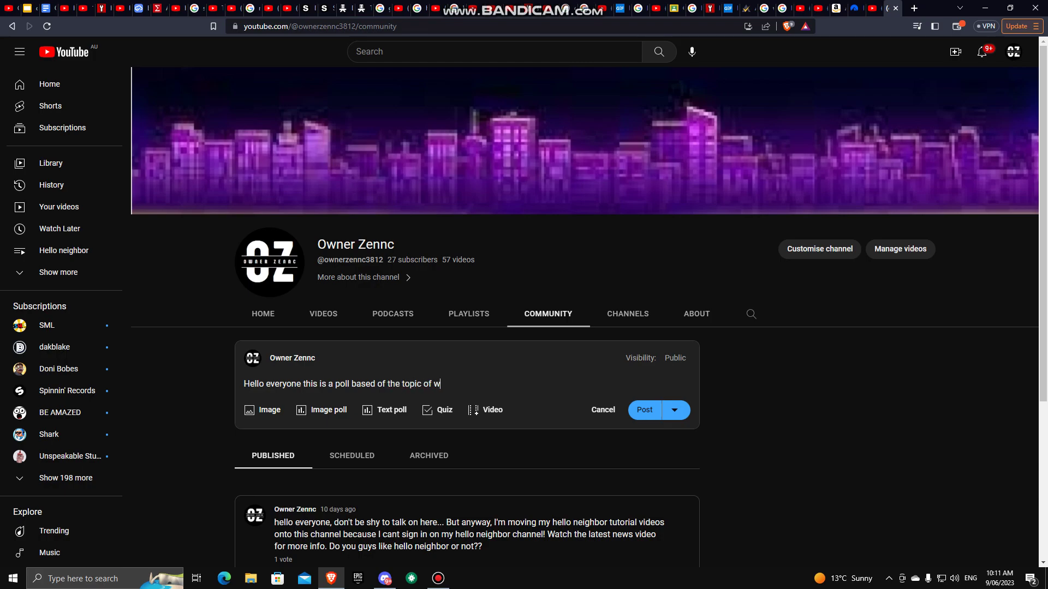
type("h")
key("BackSpace")
type("hi")
type("ch hello ne")
type("ighbor mod ")
type("should i m")
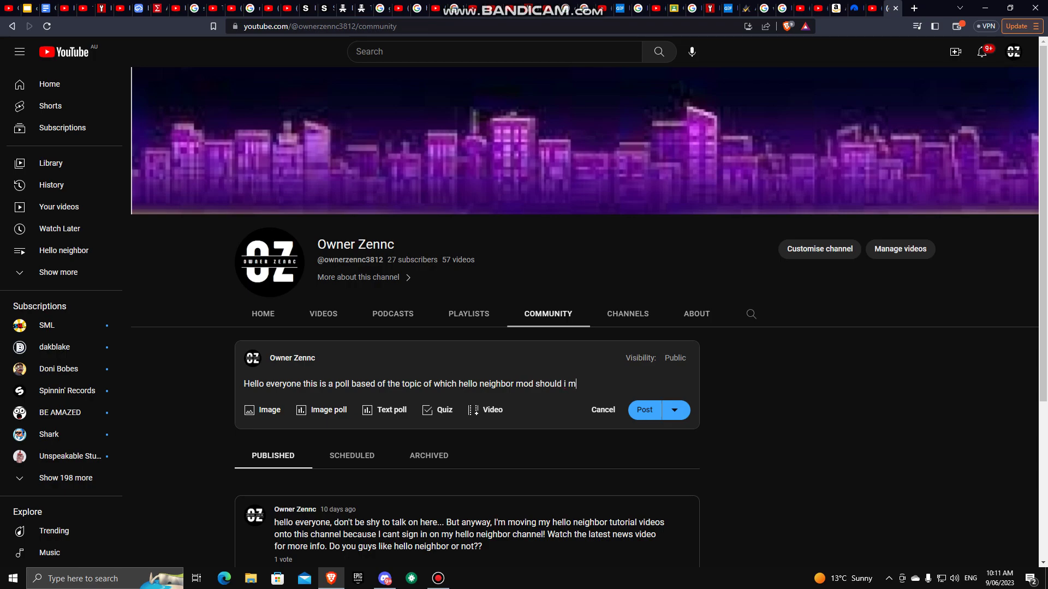
type("ake next ")
type(" or")
type("in which o")
type("rder sho")
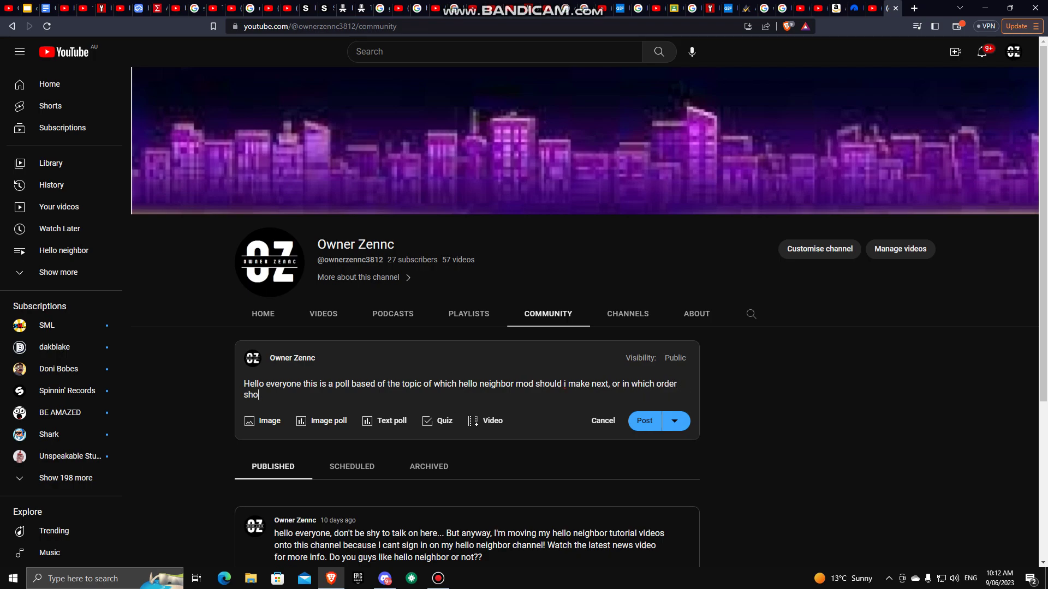
type("uld i make th")
type("em.")
Capitalise both lowercase 'i' words to 'I' using spell-check suggestions
right_click(274, 394)
left_click(294, 257)
right_click(565, 383)
left_click(589, 404)
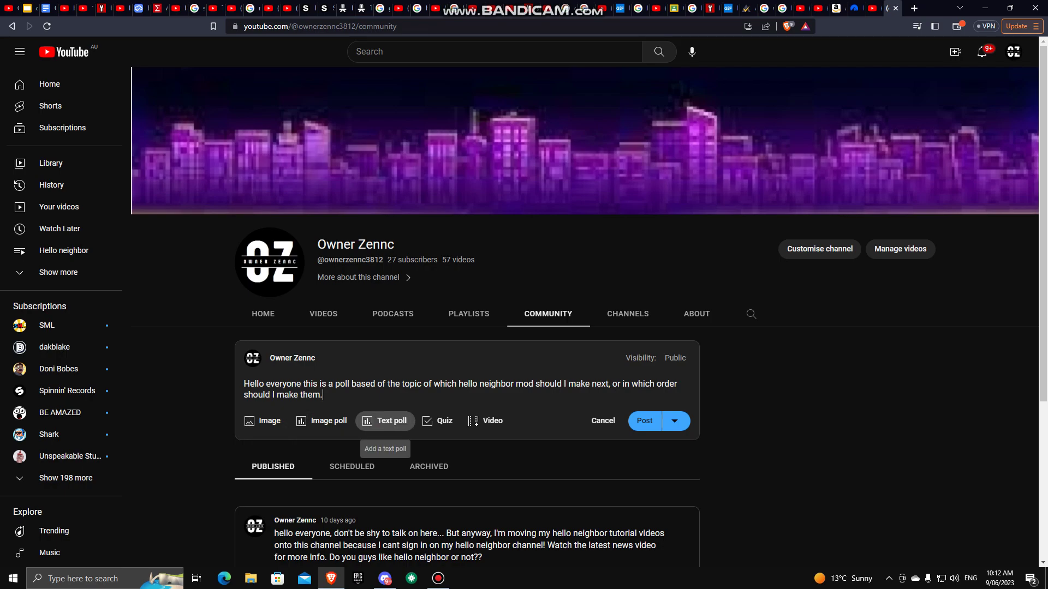
Turn the post into a text poll ending 'Which mod in which order?'
left_click(385, 420)
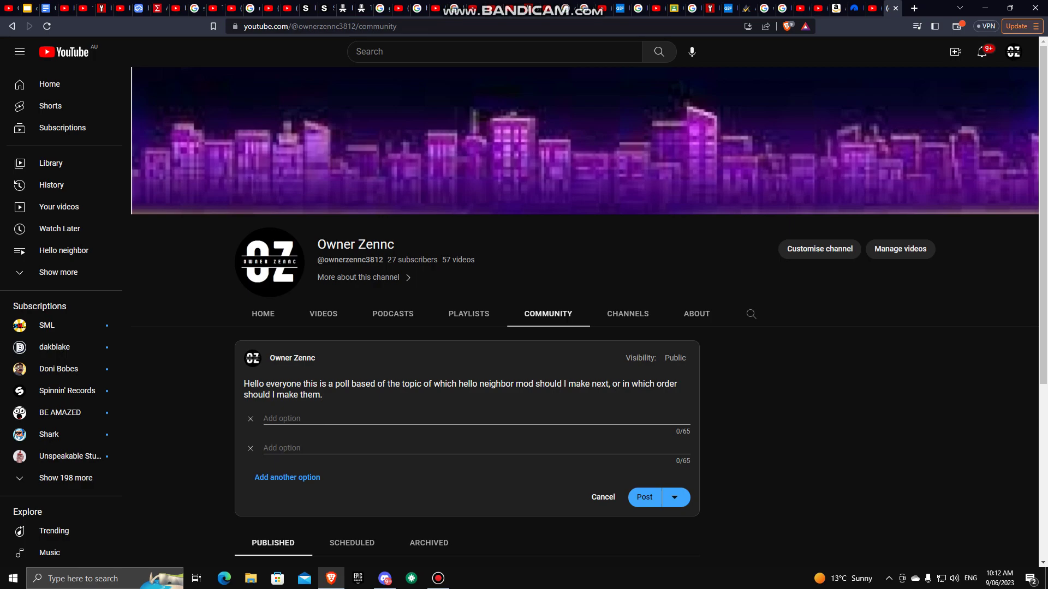
type(" Wh")
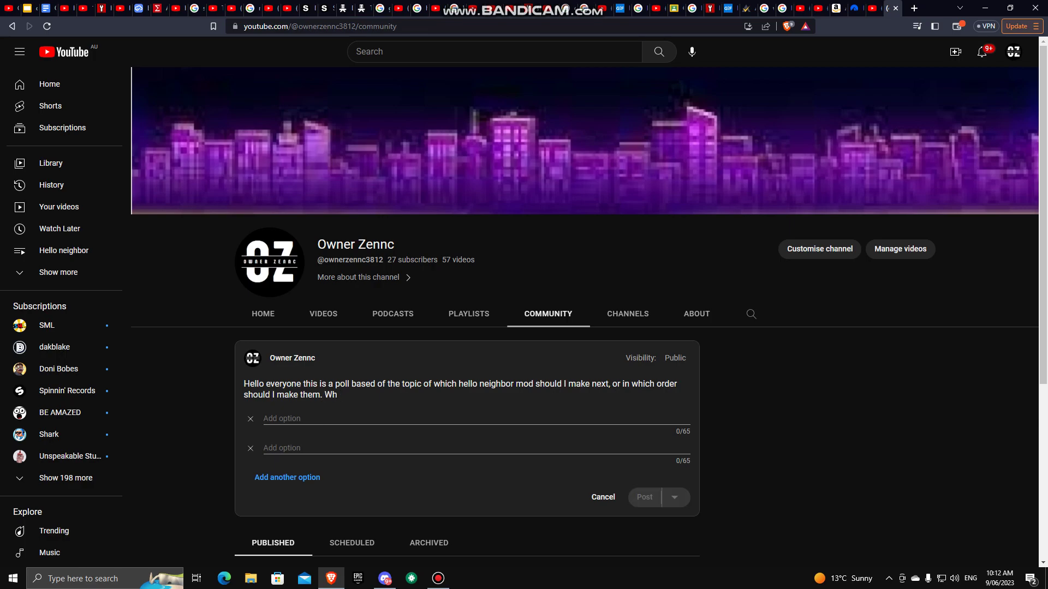
type("cichmod in")
type(" which ord")
type("er?")
left_click(439, 578)
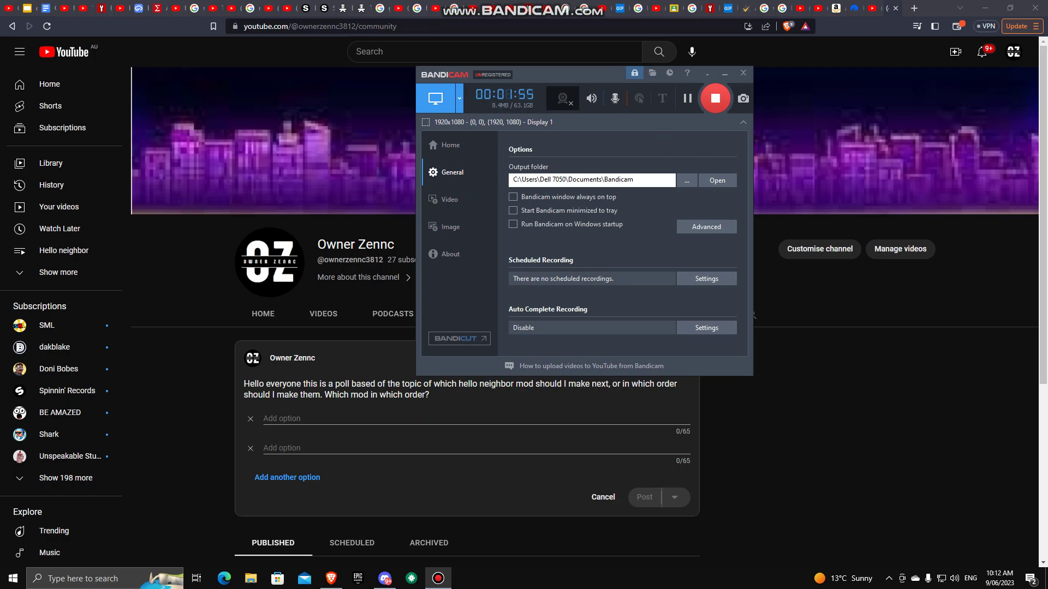
key("alt+Tab")
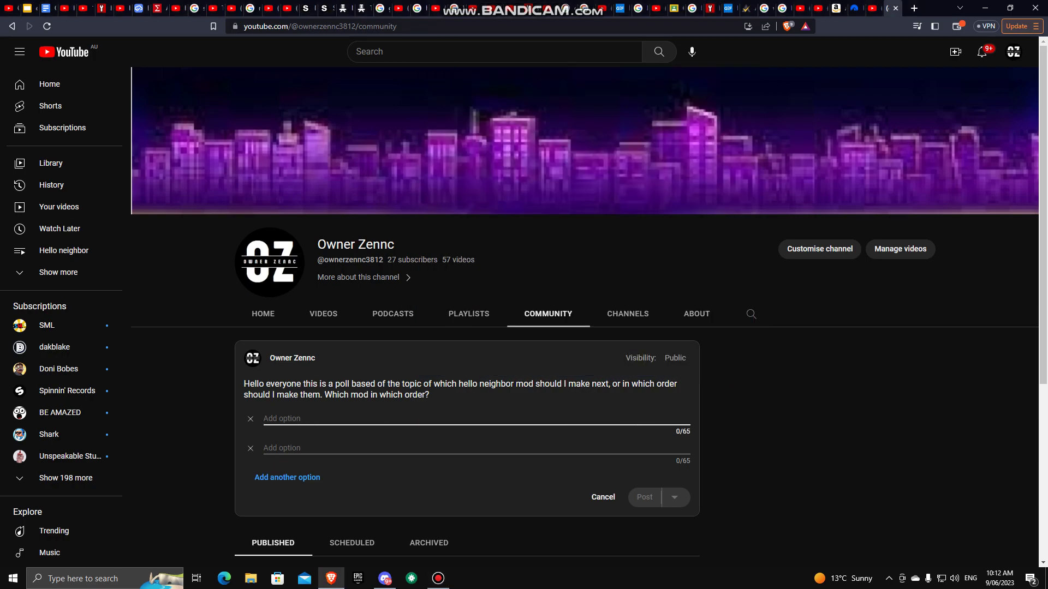
left_click(438, 577)
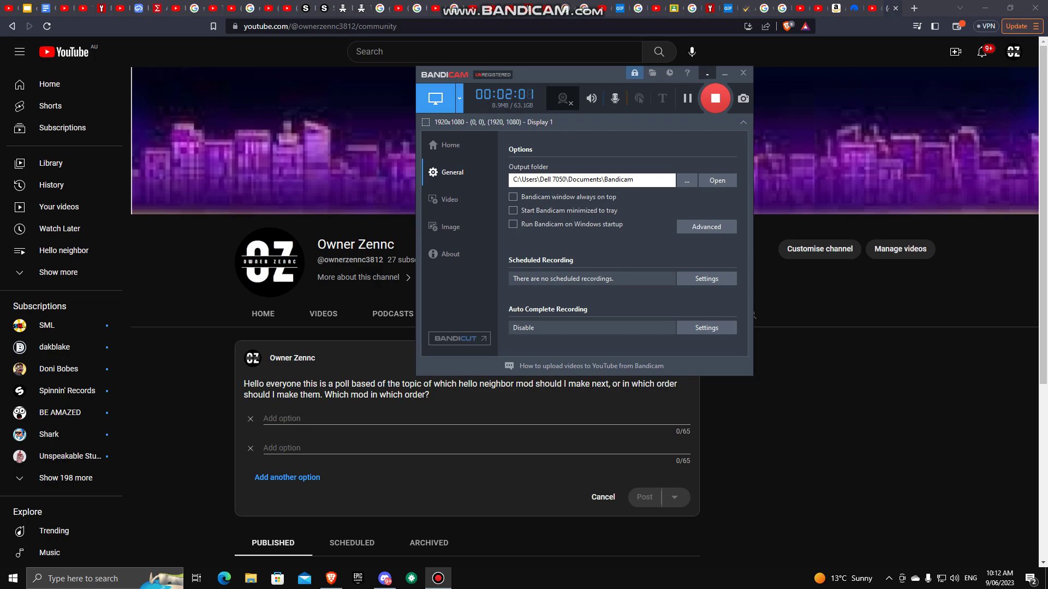
Make the first option 'Hello grandparents 2 (Hello grandparents with alot of extensions)'
left_click(724, 73)
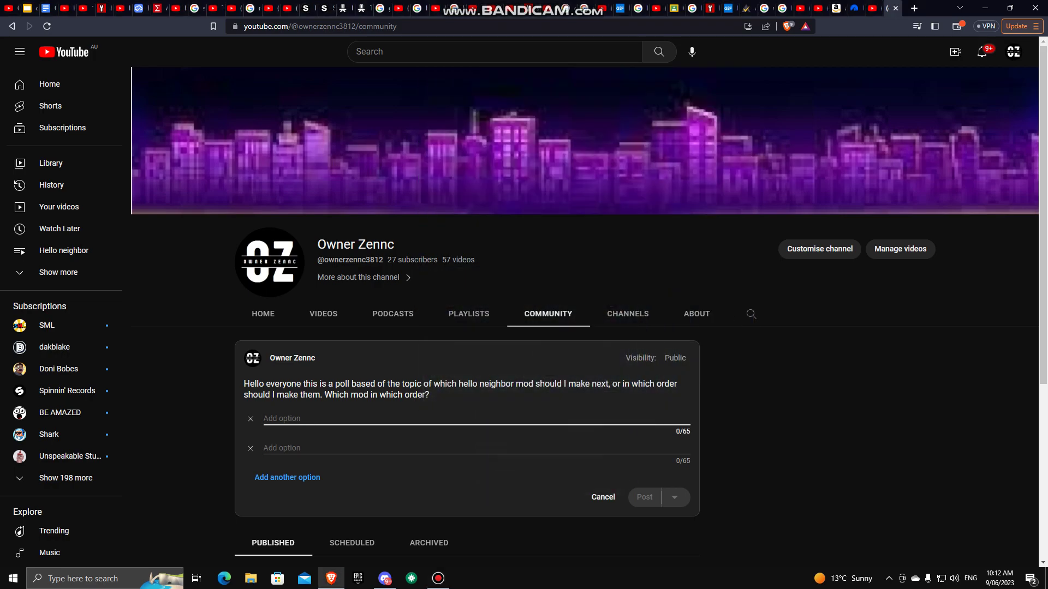
type("Hel")
type("lo grandp")
type("arents 2 (")
type("He")
type("llo grand")
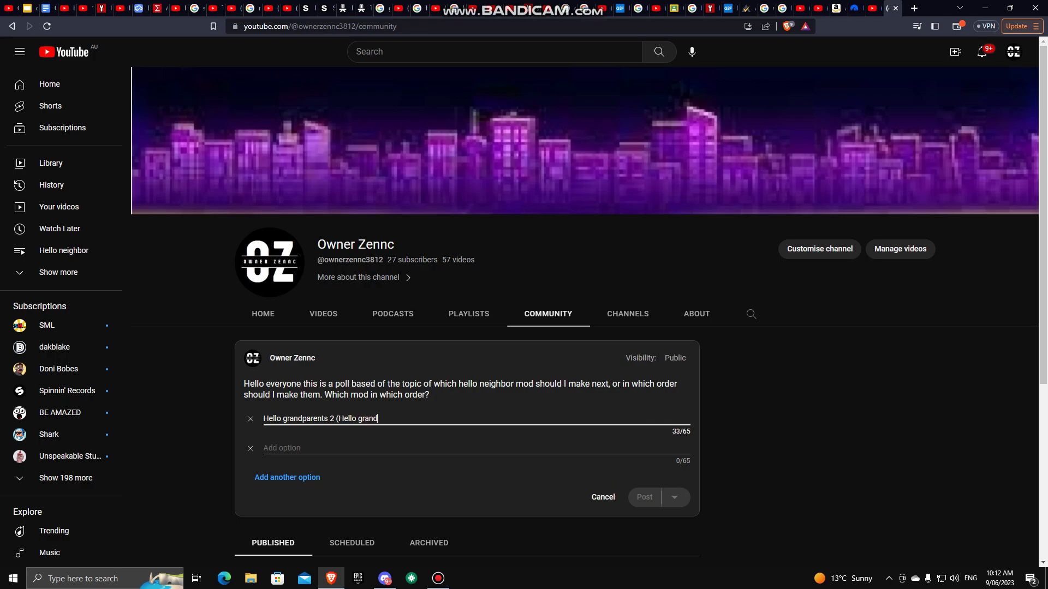
type("parents")
type(" but exten")
type("st")
key("BackSpace")
type("sions of")
type(" the ho")
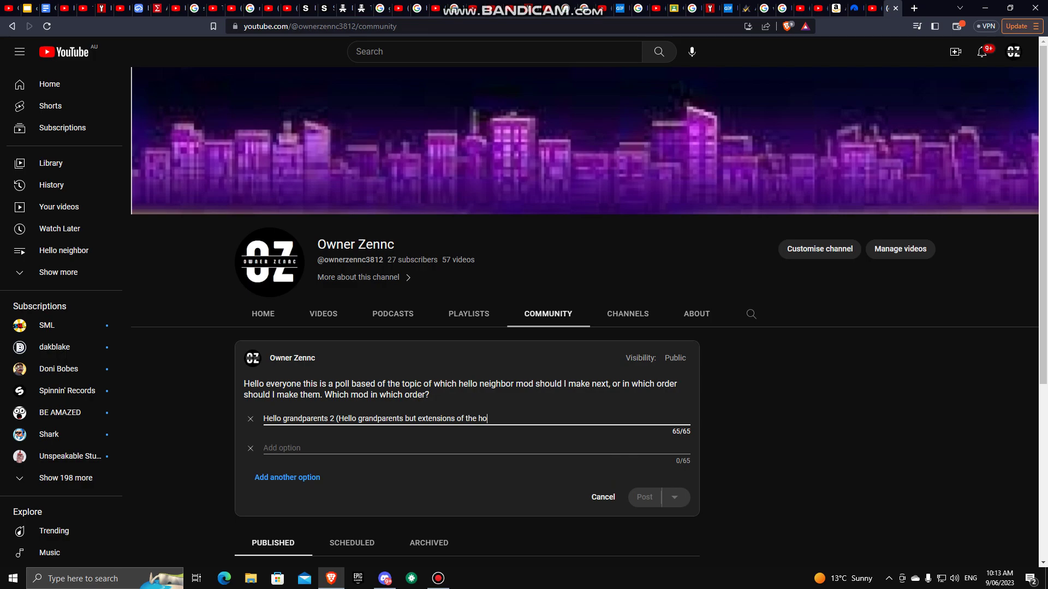
key("BackSpace")
key("BackSpace")
key("BackSpace")
key("BackSpace")
key("BackSpace")
key("BackSpace")
key("BackSpace")
key("BackSpace")
key("BackSpace")
key("BackSpace")
key("BackSpace")
key("BackSpace")
key("BackSpace")
key("BackSpace")
key("BackSpace")
key("BackSpace")
type("with")
type(" alot of ex")
type("tensions")
left_click(438, 578)
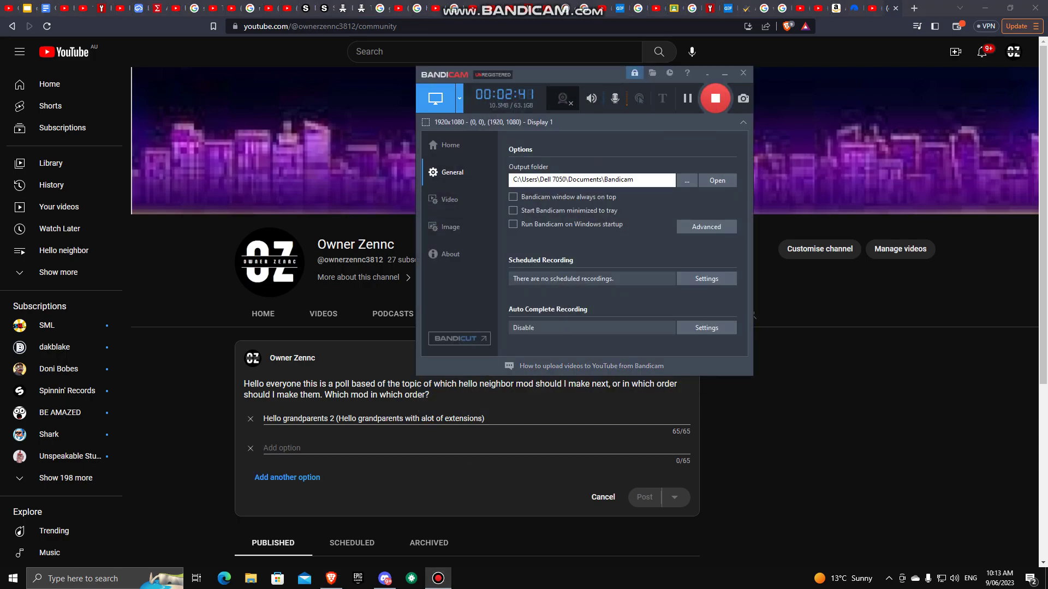
Correct the second option to 'MyCustomHome full game ( MyCustomHome with a different layout)'
left_click(725, 73)
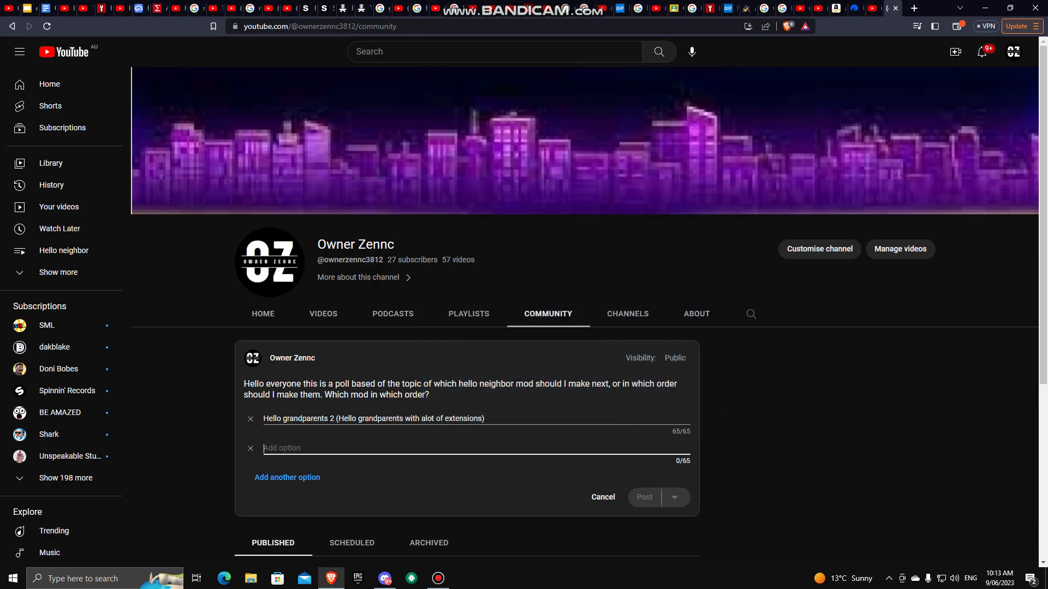
type("My ")
type("cus")
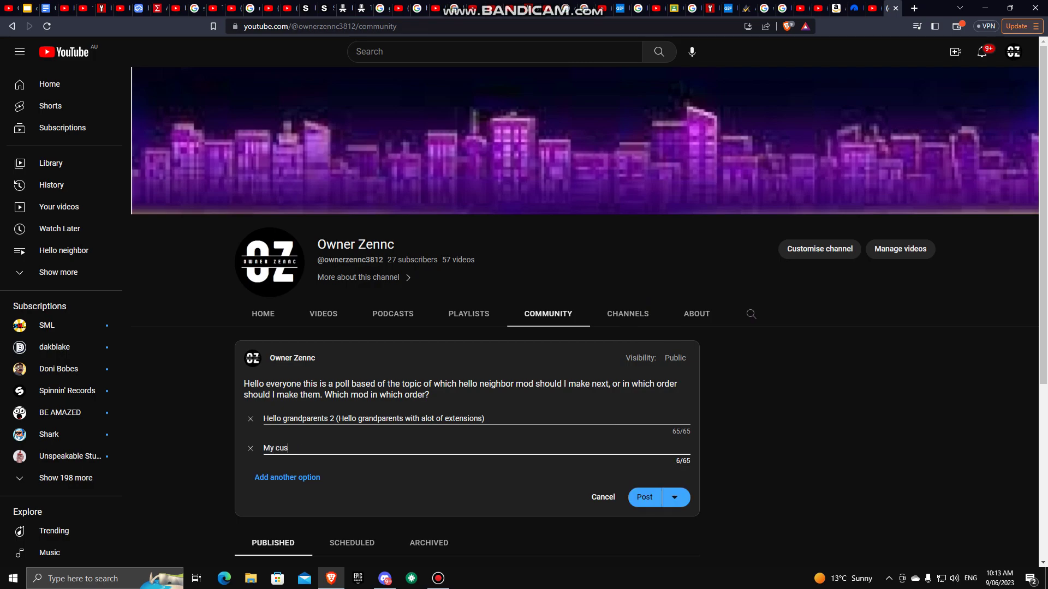
type("tom home ful")
type("l game ( ")
type("M")
type("yC")
type("ustomH")
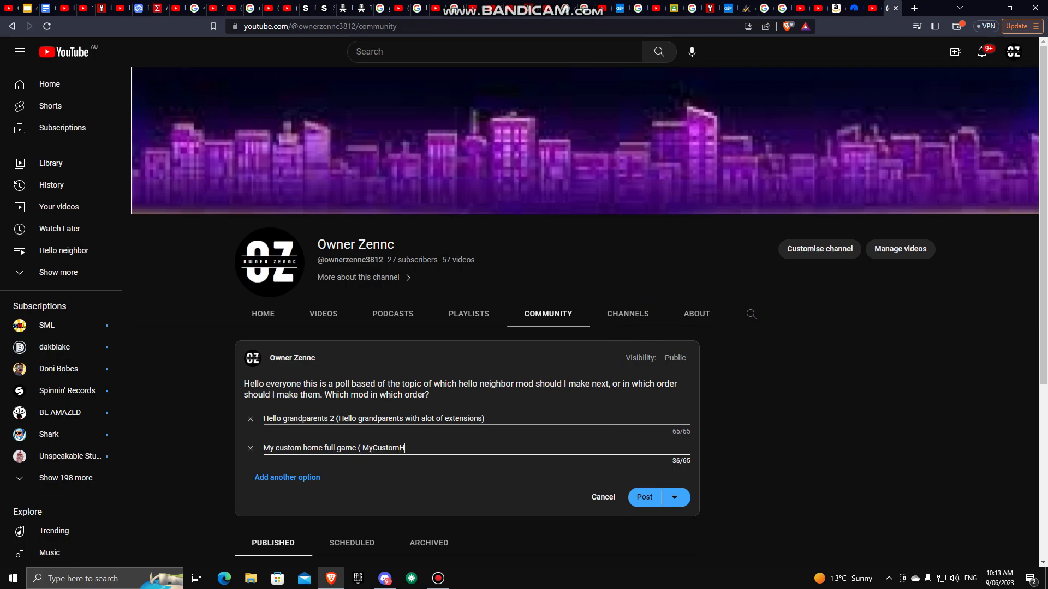
type("ome with a ")
type("different la")
type("yout)")
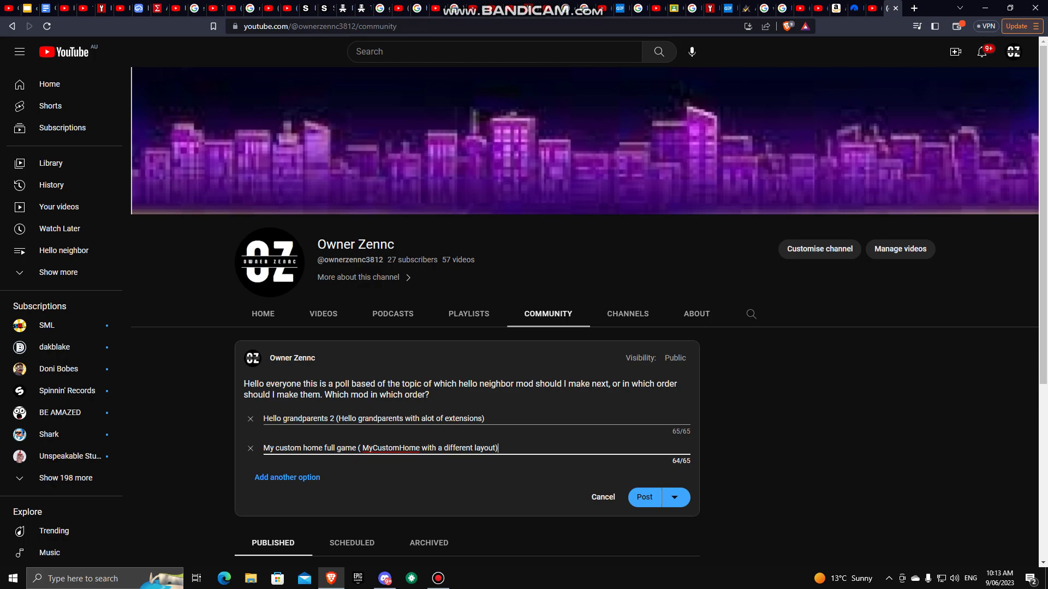
key("BackSpace")
type("M")
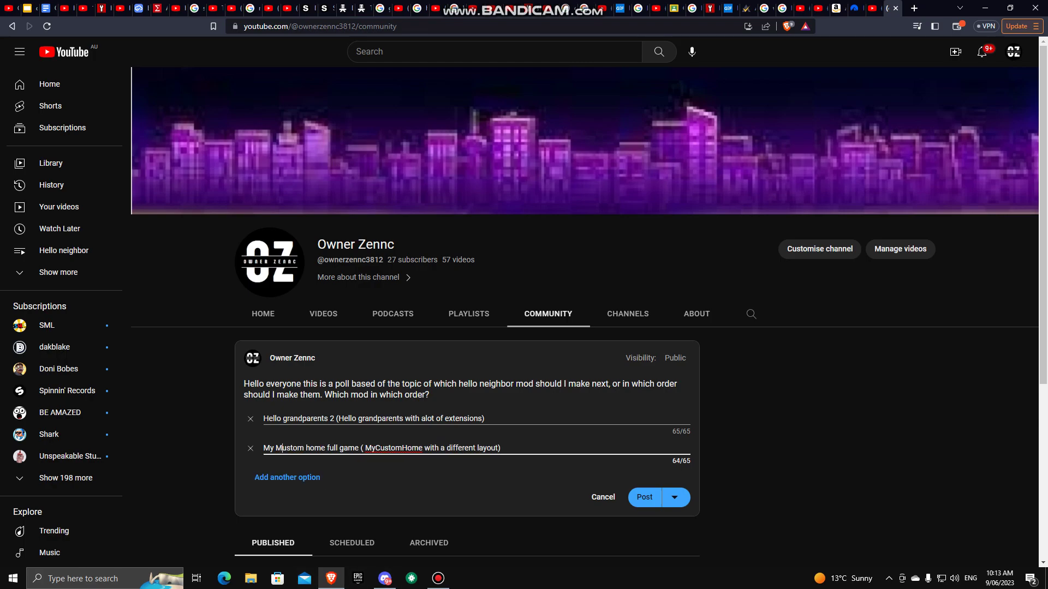
key("BackSpace")
type("C")
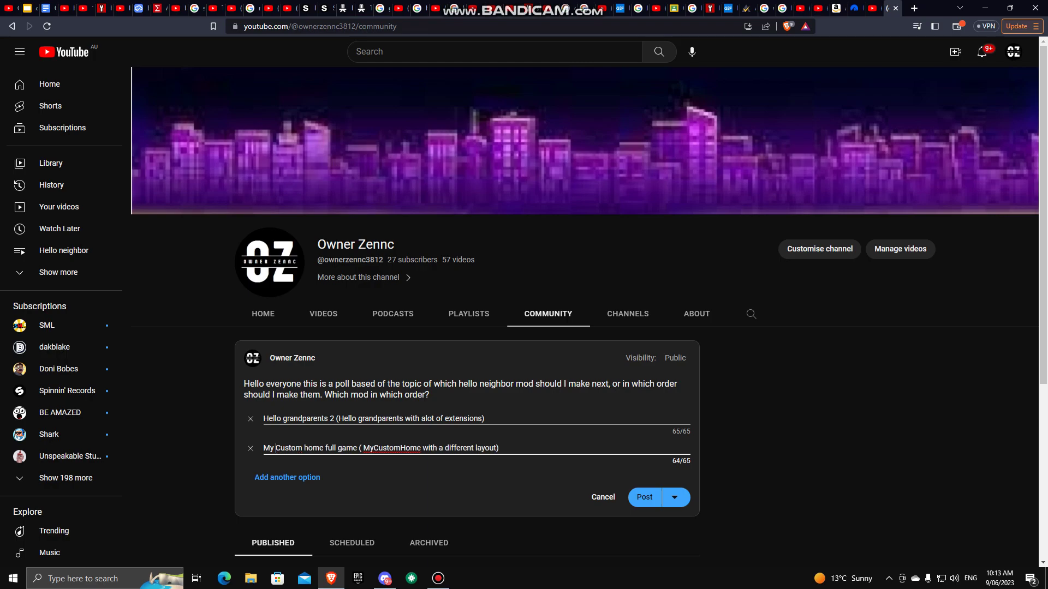
key("BackSpace")
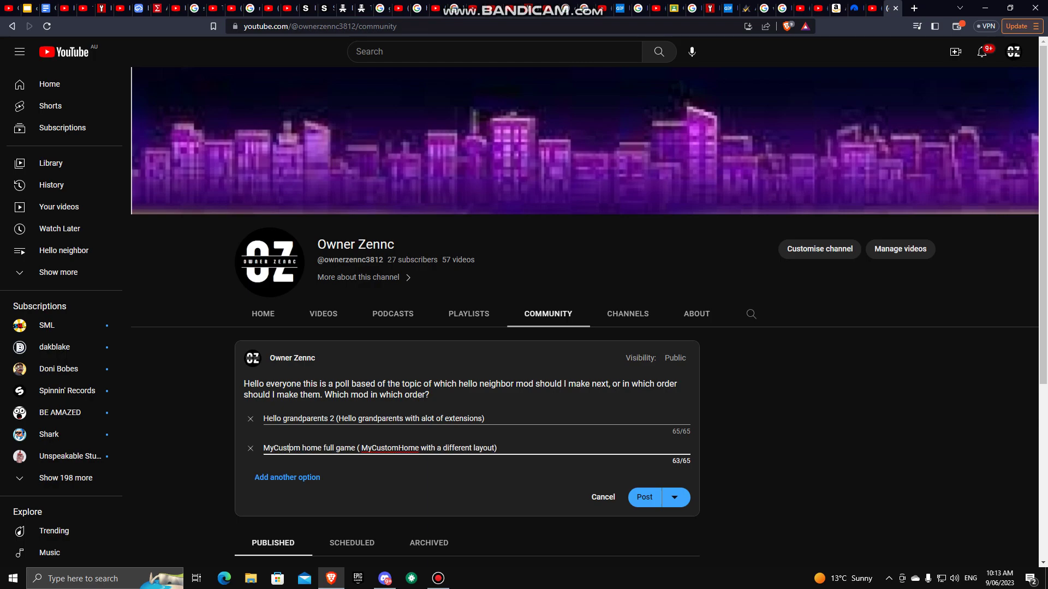
key("BackSpace")
key("BackSpace")
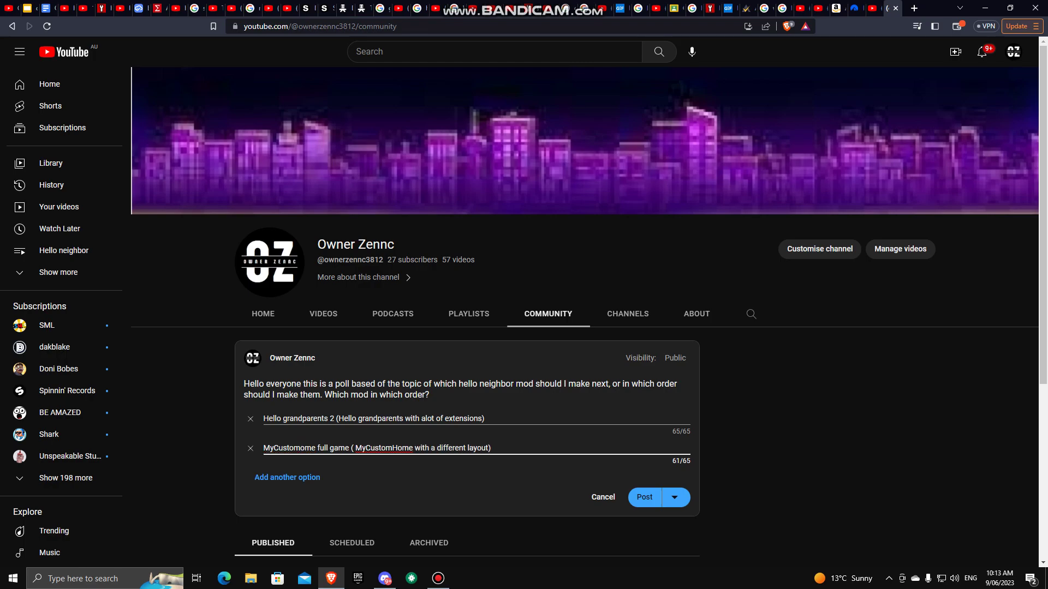
type("H")
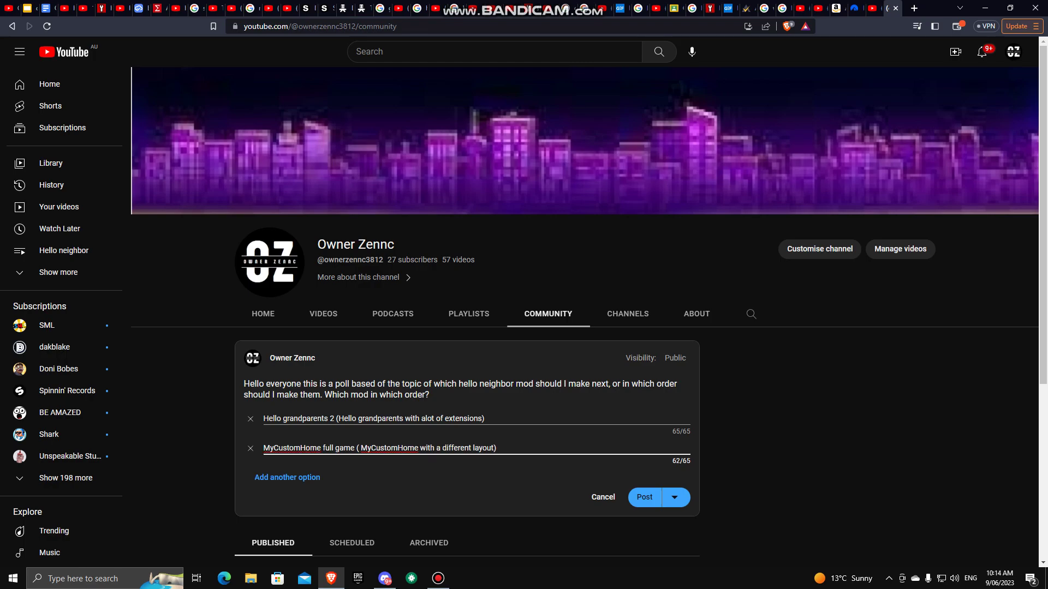
Add a third empty option slot below the two filled answers
left_click(287, 477)
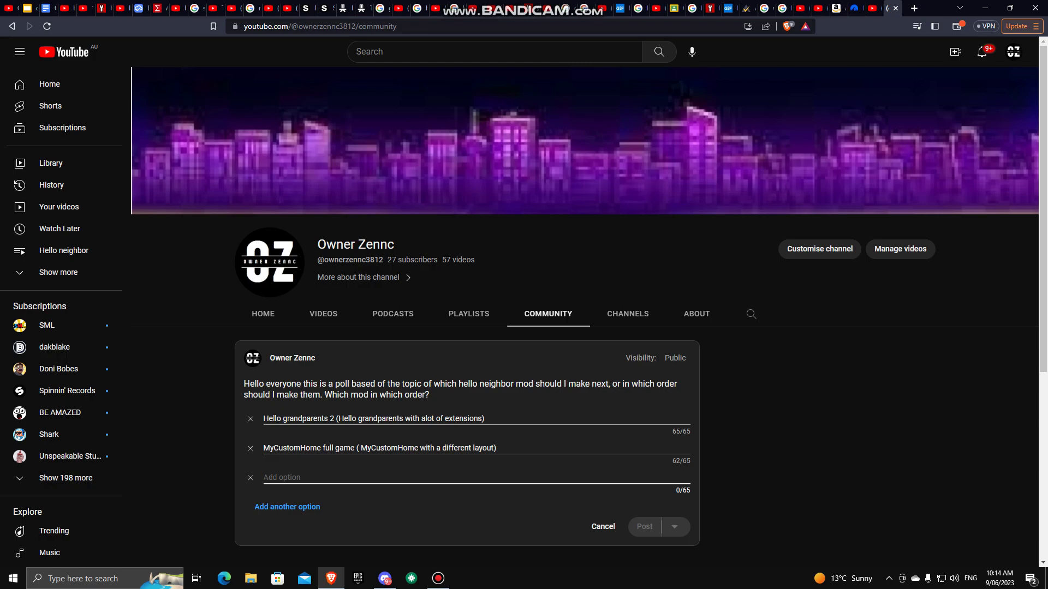
left_click(439, 578)
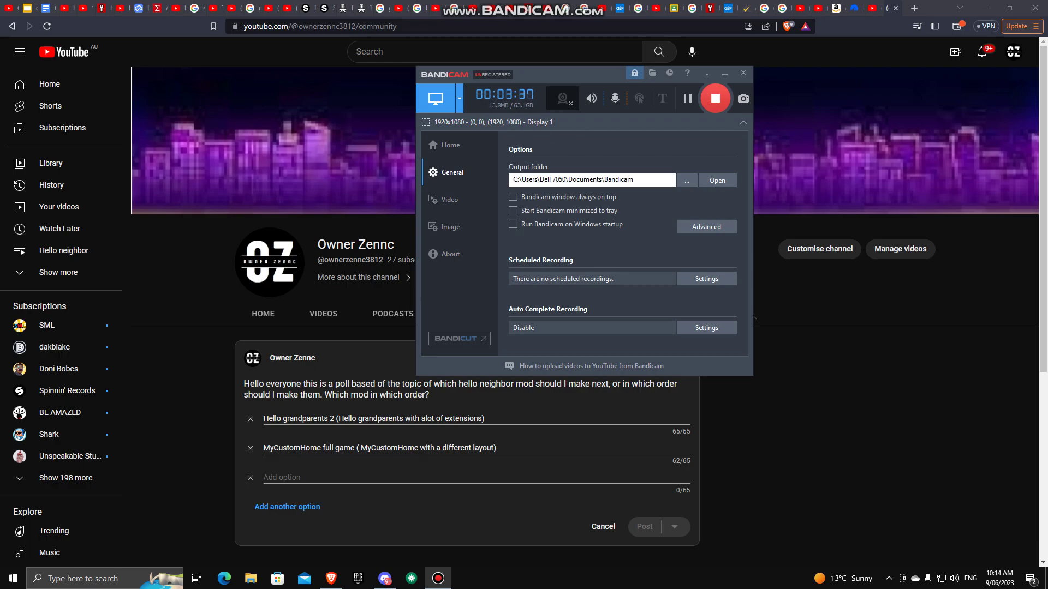
Enter 'SewerTrouble (A new mod I am working on' as the third option
key("alt+Tab")
type("S")
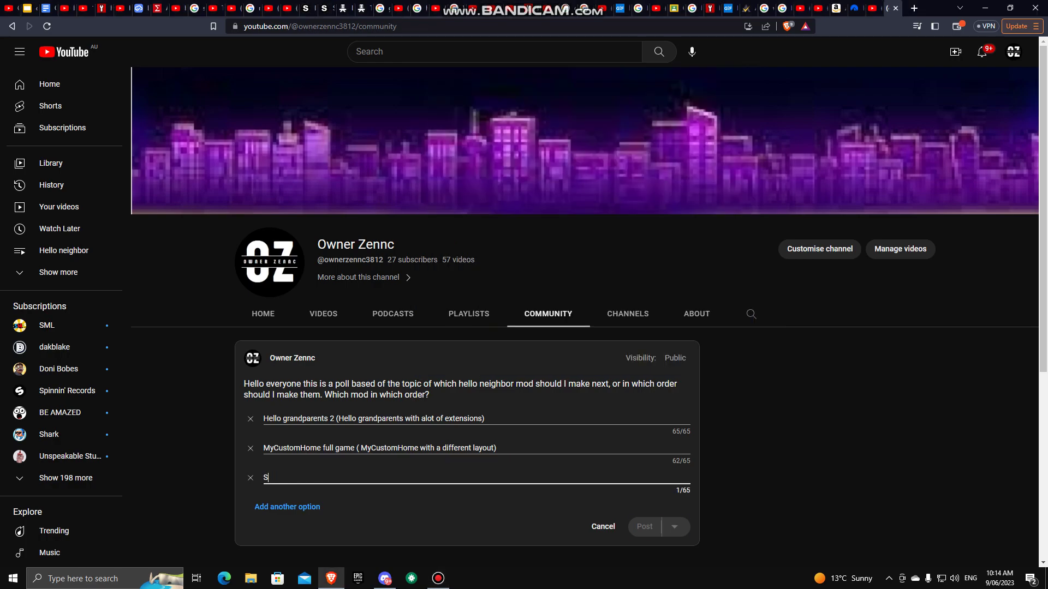
type("ewer")
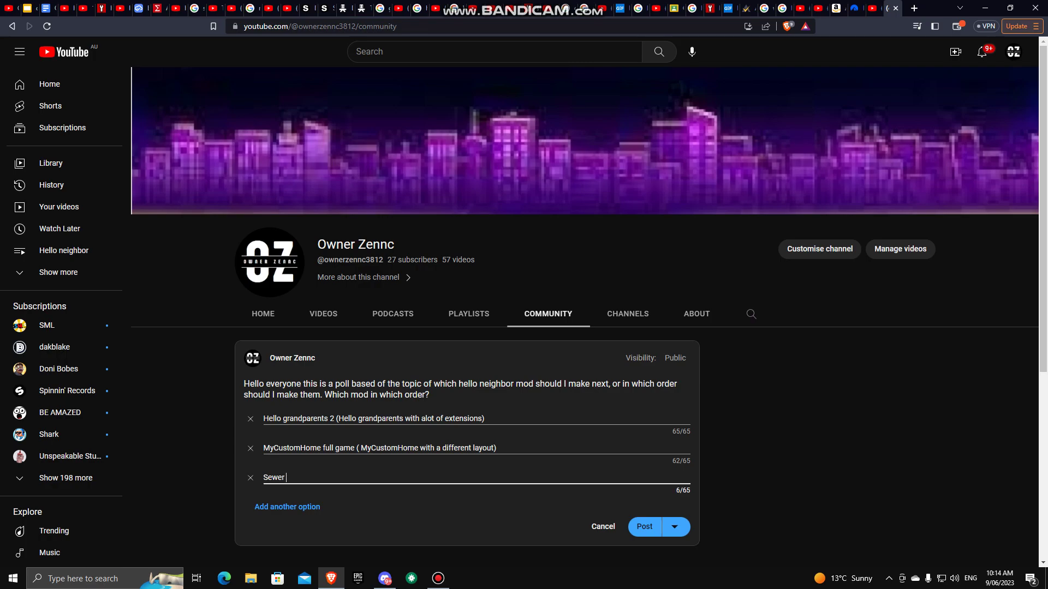
type("t")
type("T")
type("rouble")
type(" ( ")
type("A new mod")
type(" i ")
type("am")
type(" wor")
key("BackSpace")
type("r")
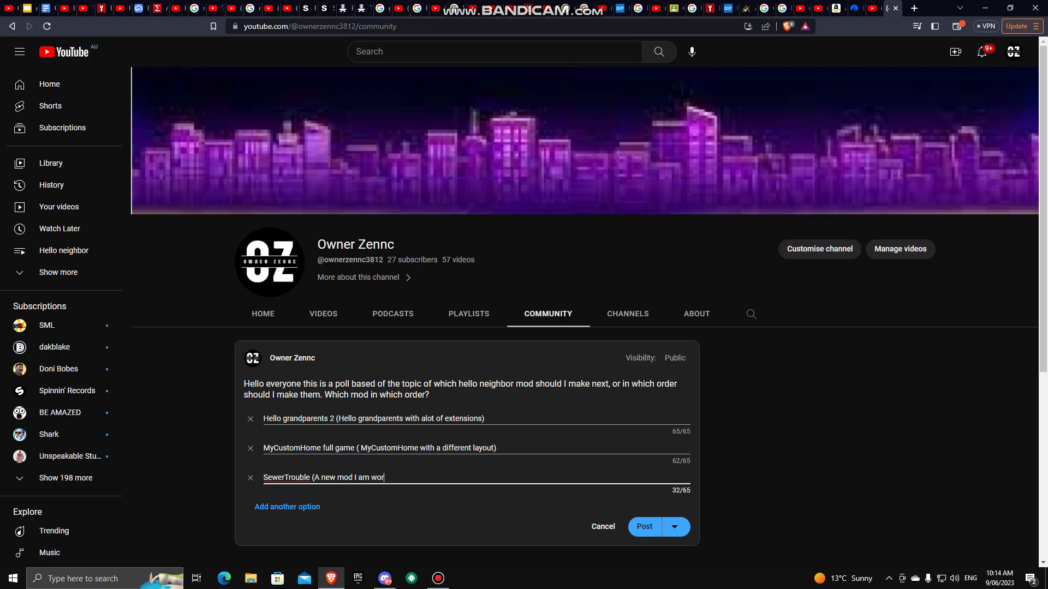
type("king on")
type(")")
End the post with 'gets to be submitted first on MODDB.' and close SewerTrouble's bracket
left_click(429, 395)
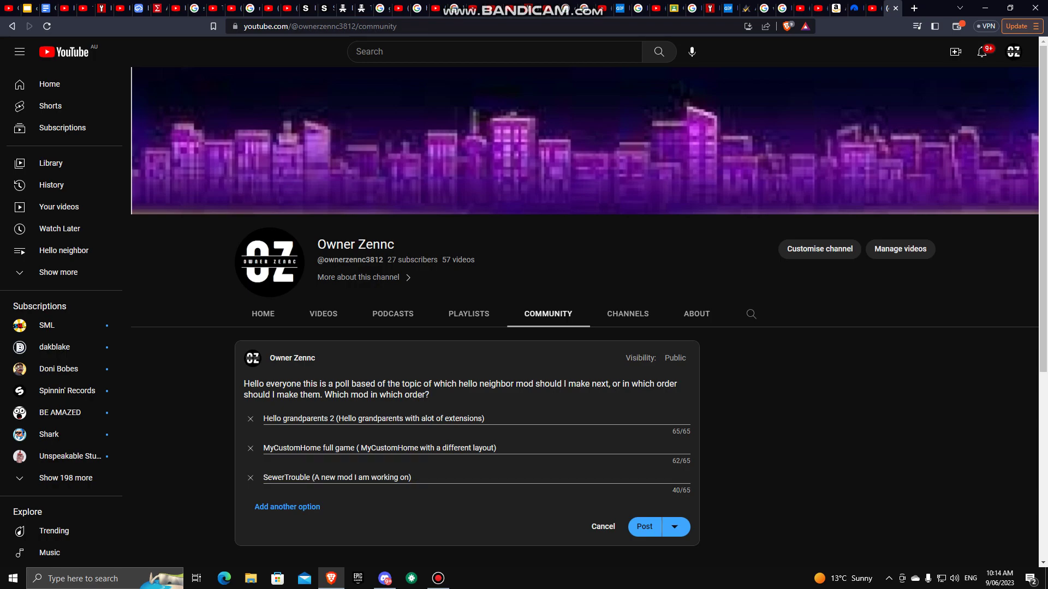
type(" One w")
type("ith the most ")
type("votes")
type(" gets to")
type(" besubmit")
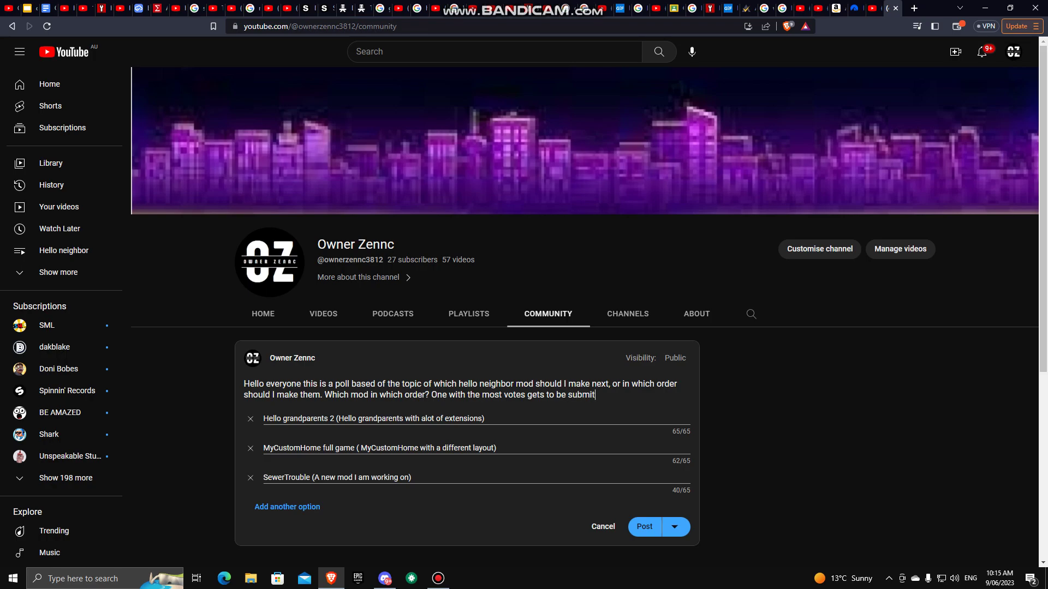
type("ted f")
type("irst on ")
type("MODDB.")
right_click(599, 393)
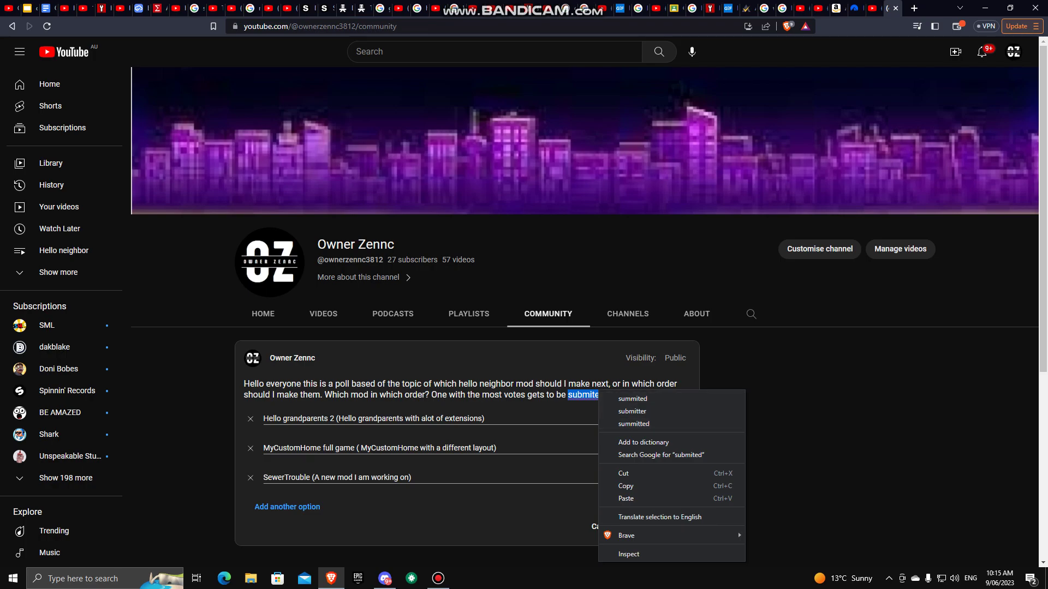
left_click(592, 395)
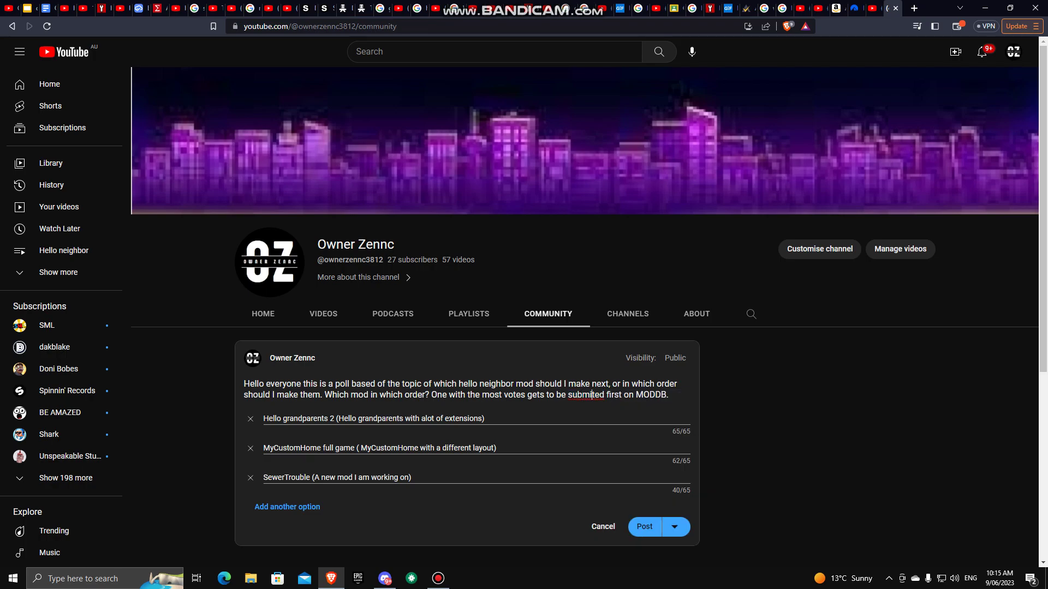
type("t")
key("Tab")
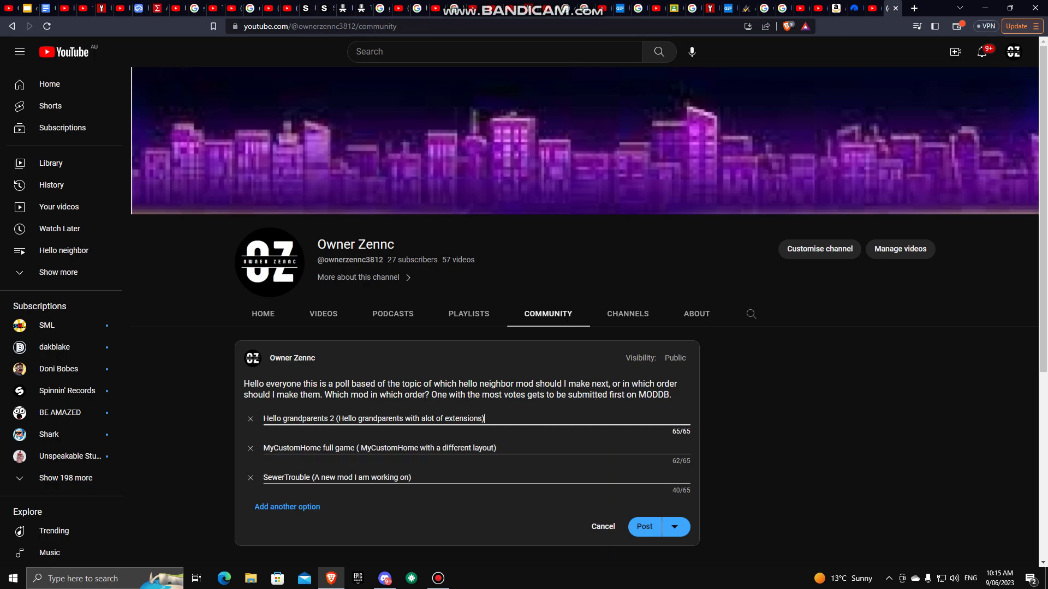
key("Tab")
key("Tab")
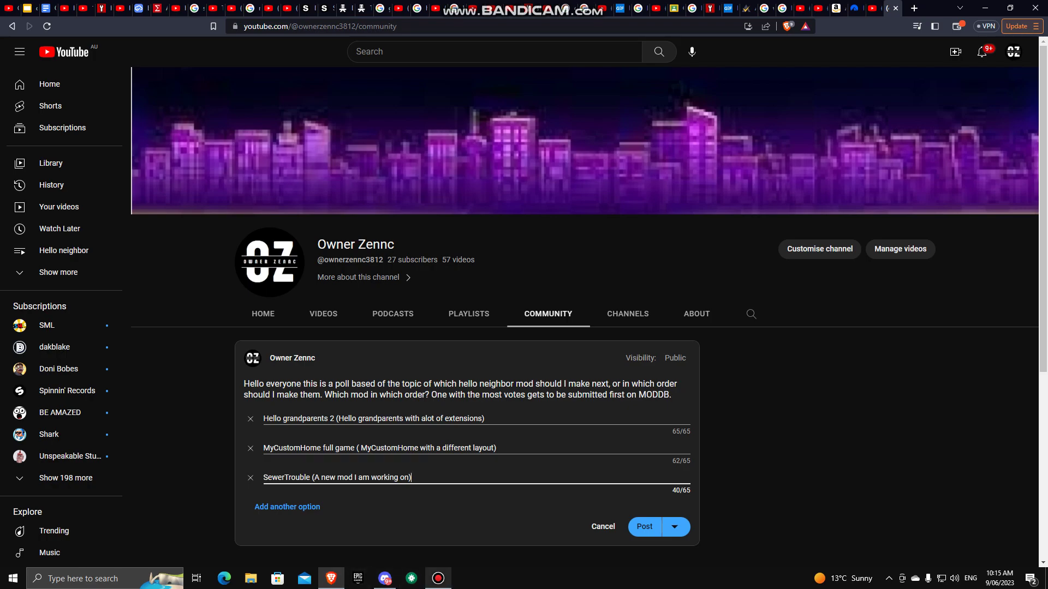
left_click(438, 578)
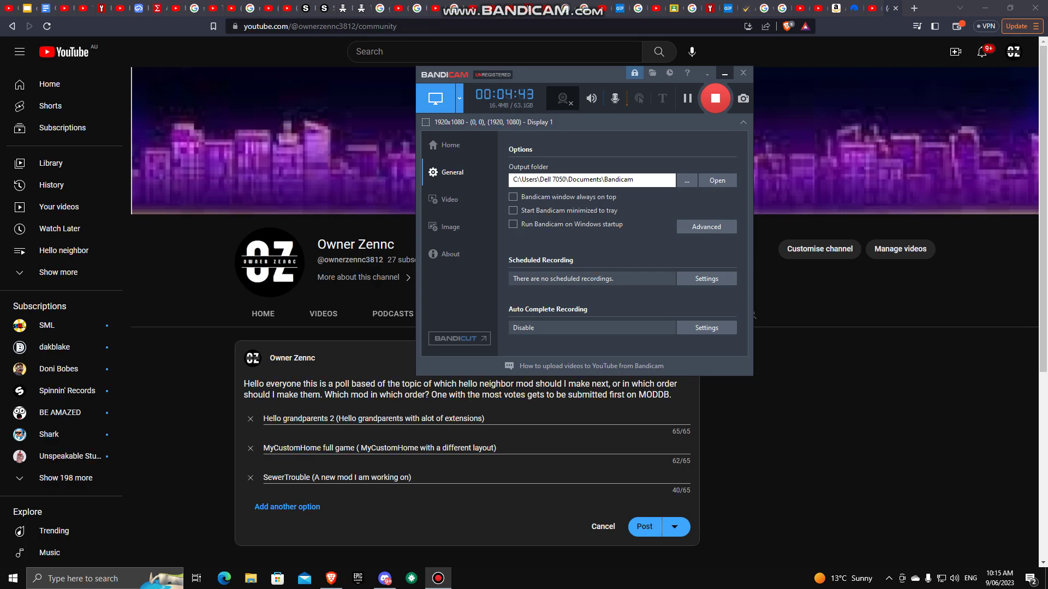
left_click(725, 73)
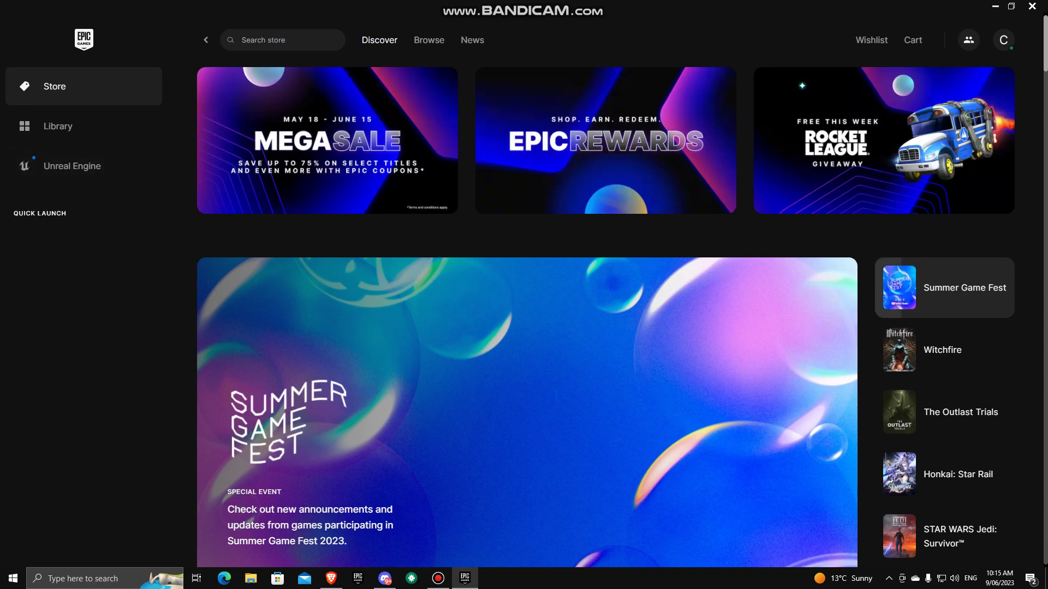
left_click(438, 578)
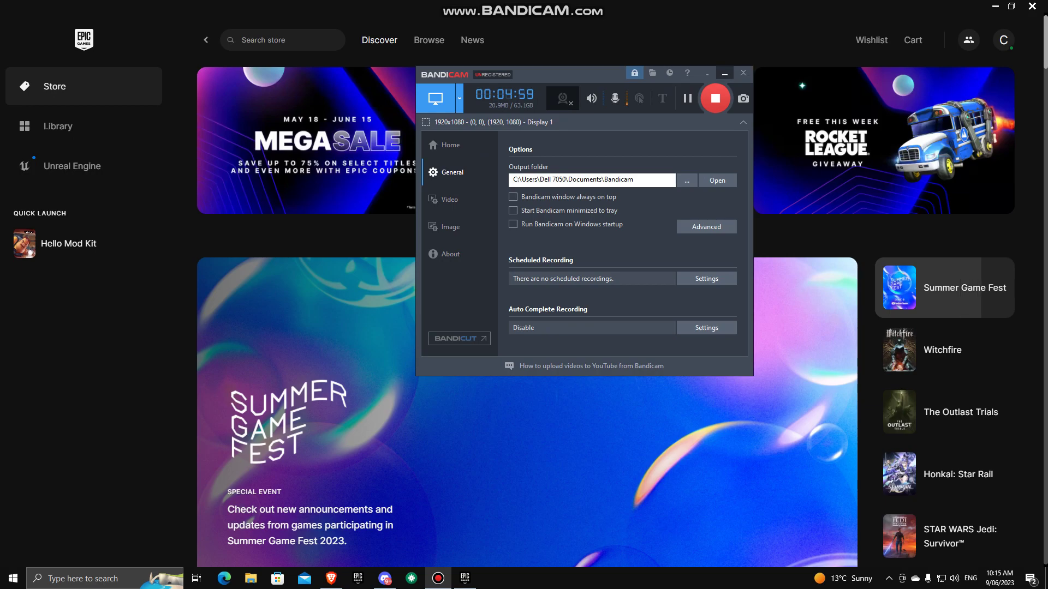
left_click(724, 73)
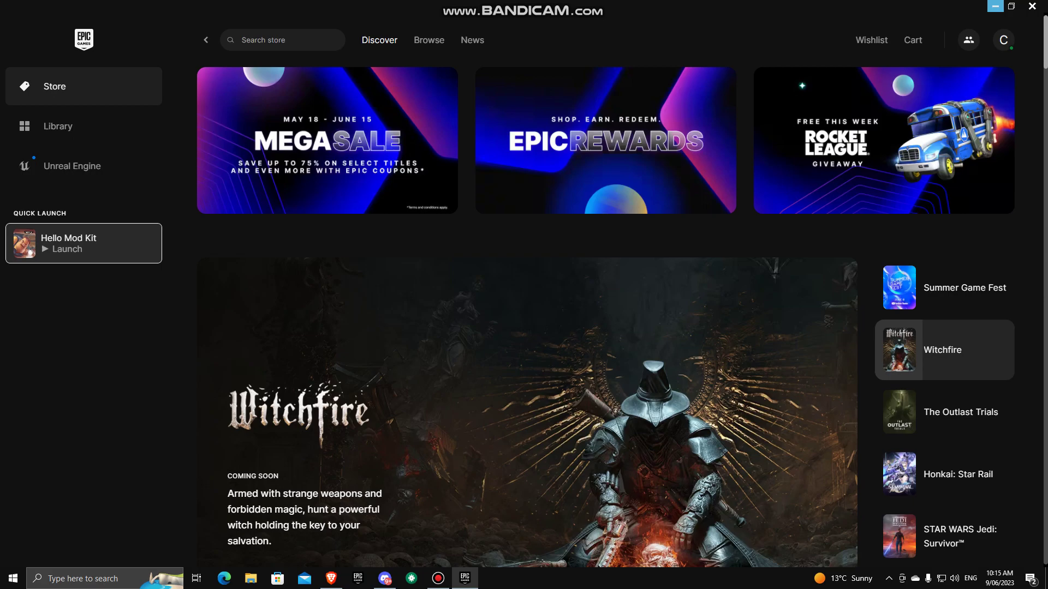
left_click(993, 6)
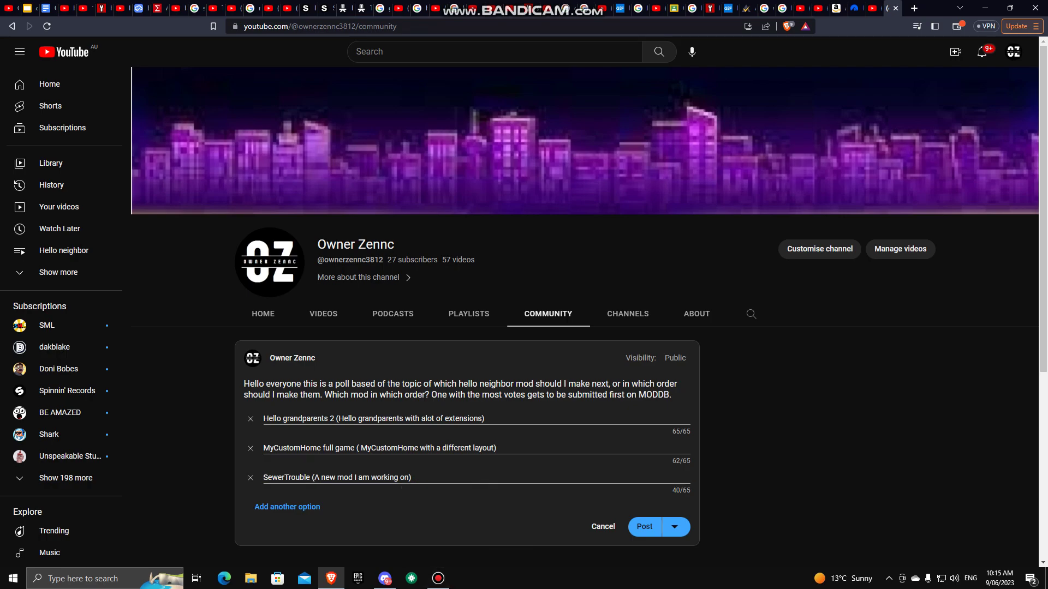
Add 'about puzzles in a sewer' inside the SewerTrouble option's brackets
left_click(438, 578)
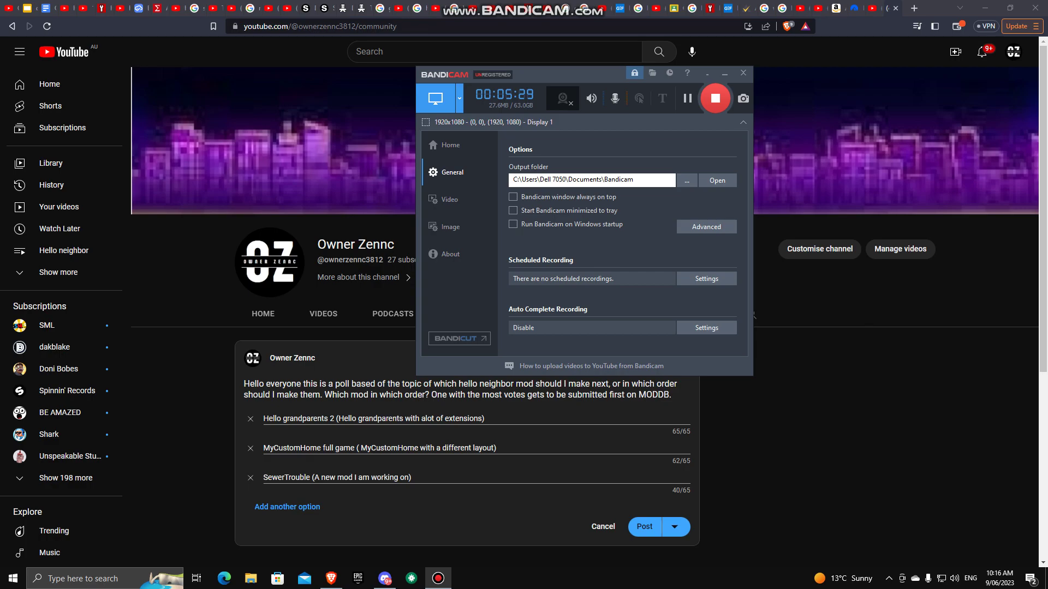
key("alt+Tab")
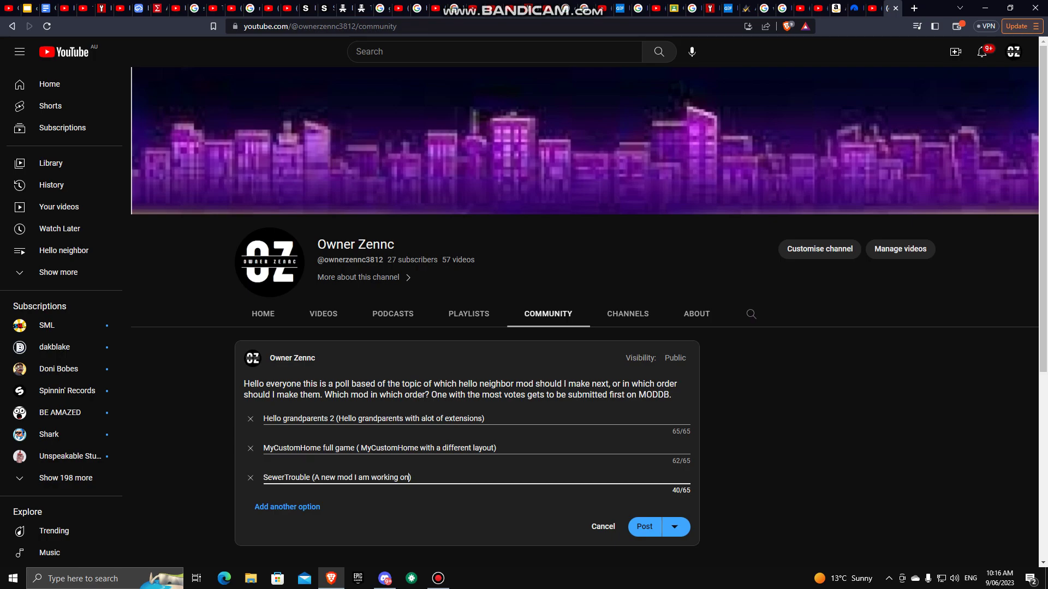
type("a")
type("bout puzz")
type("les in a s")
type("ewer")
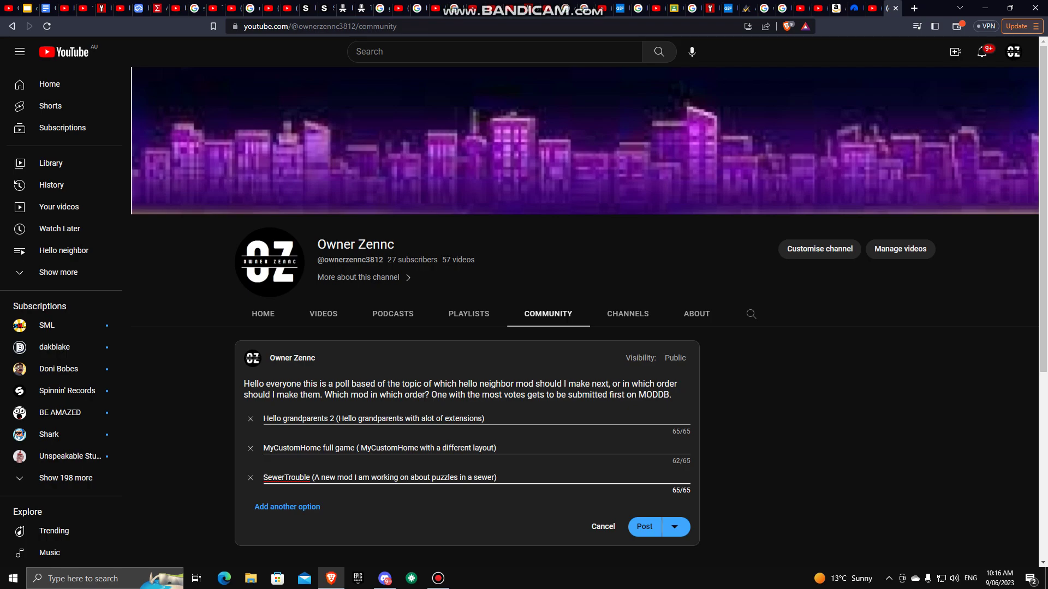
right_click(270, 479)
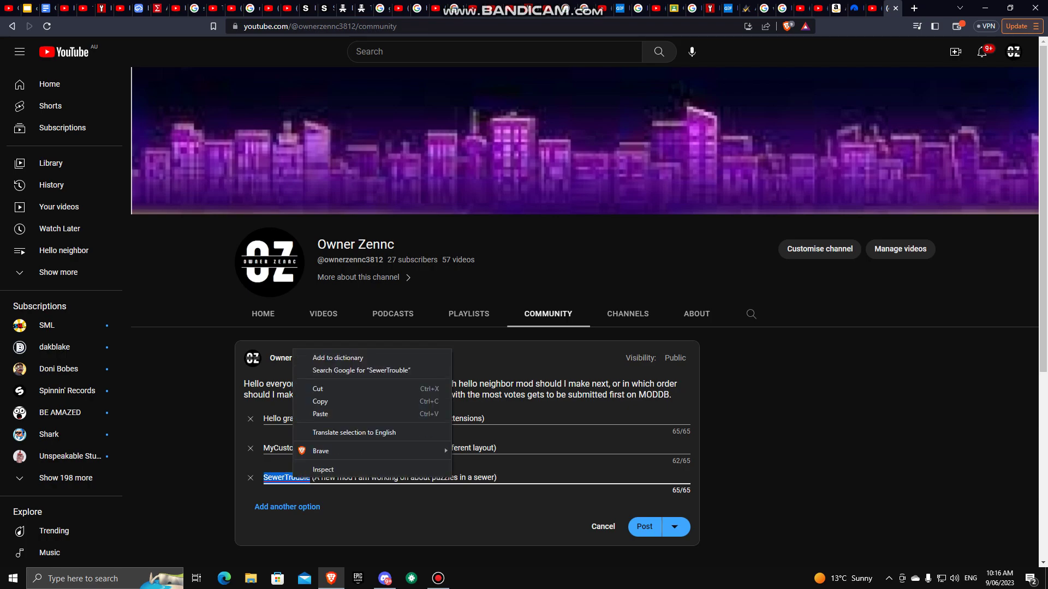
left_click(497, 448)
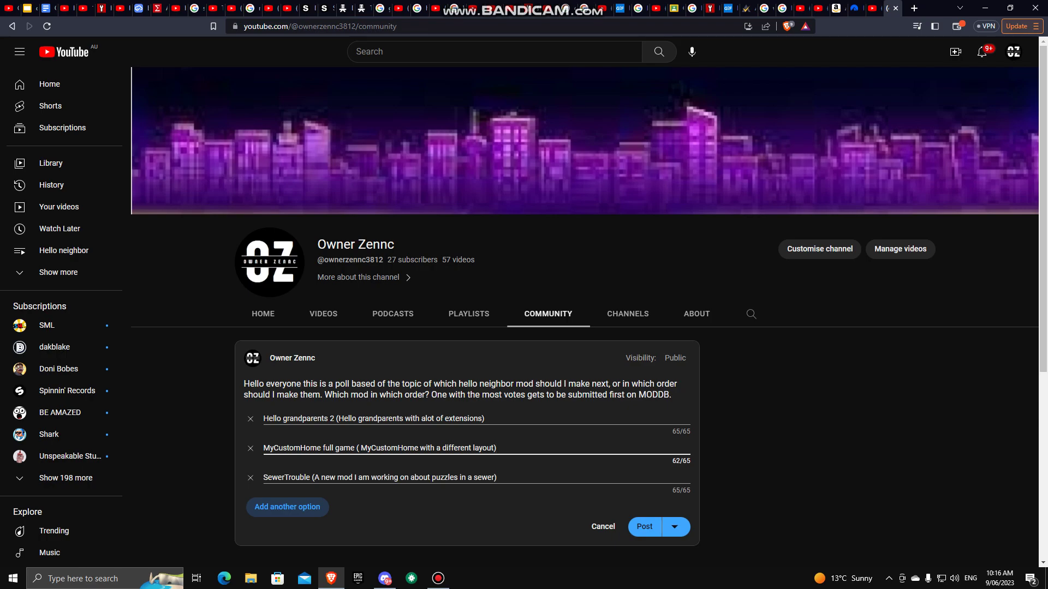
Add an empty fourth answer below SewerTrouble, toggling Bandicam's controls open and closed several times
left_click(287, 506)
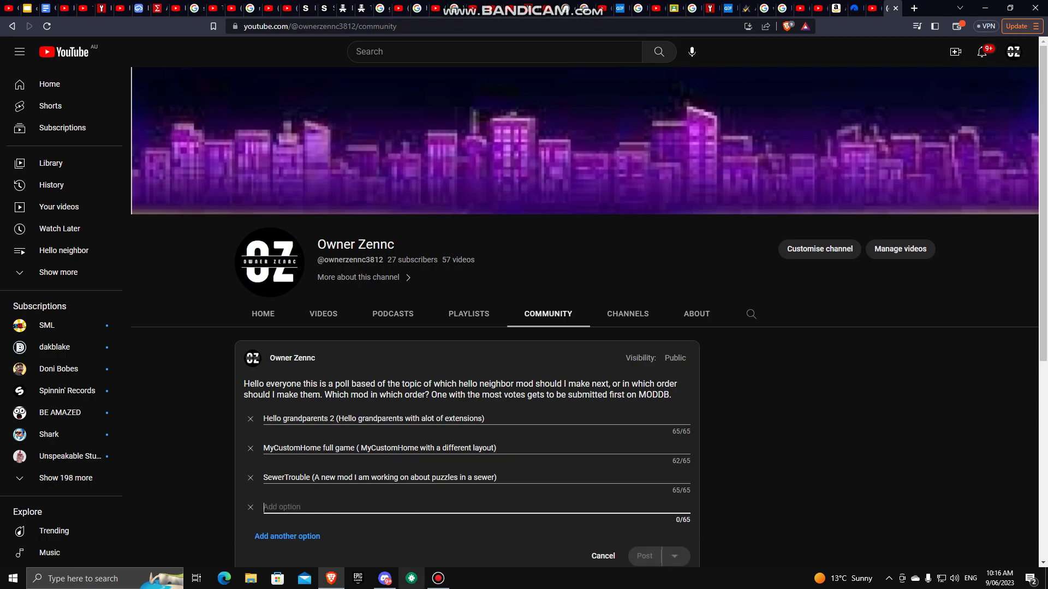
left_click(438, 579)
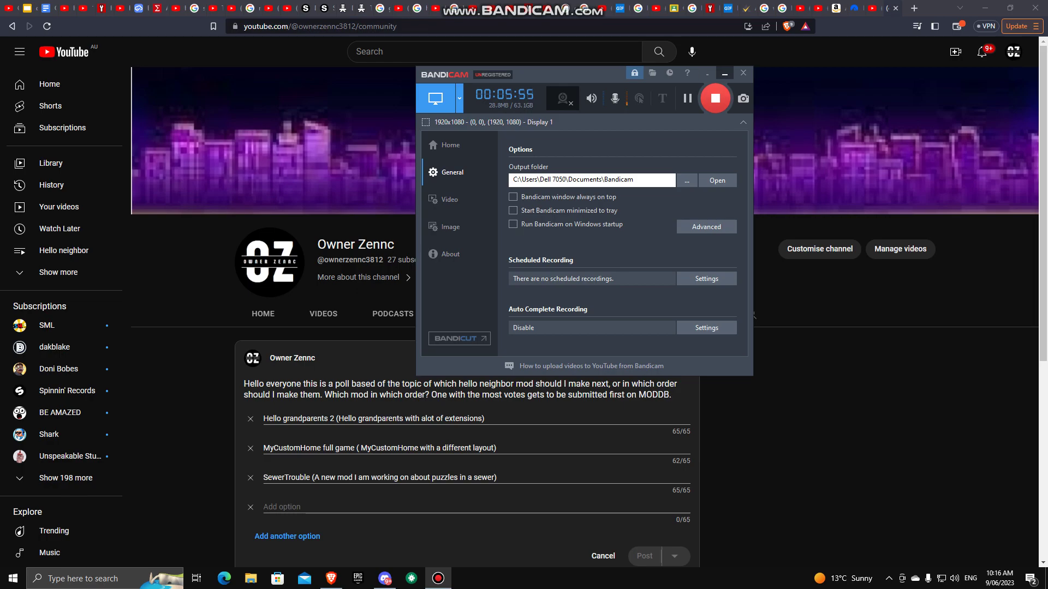
left_click(724, 73)
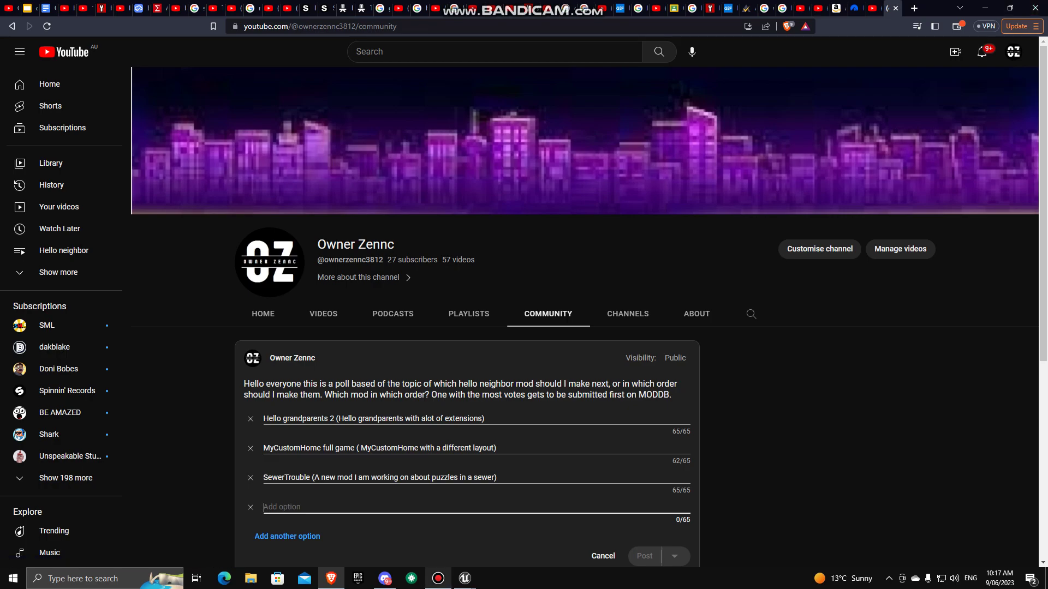
left_click(437, 578)
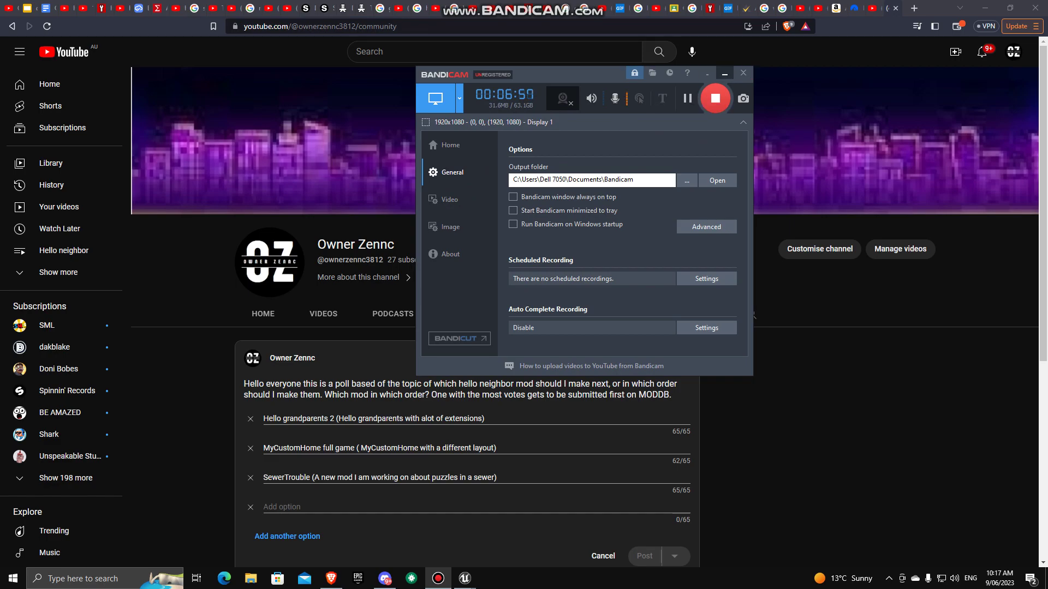
left_click(723, 73)
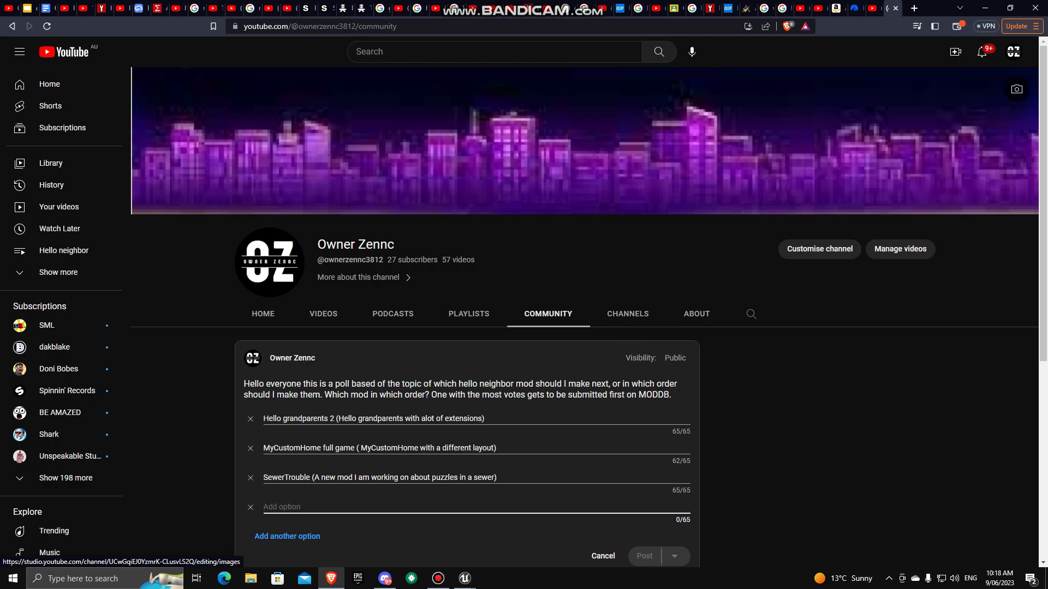
left_click(438, 577)
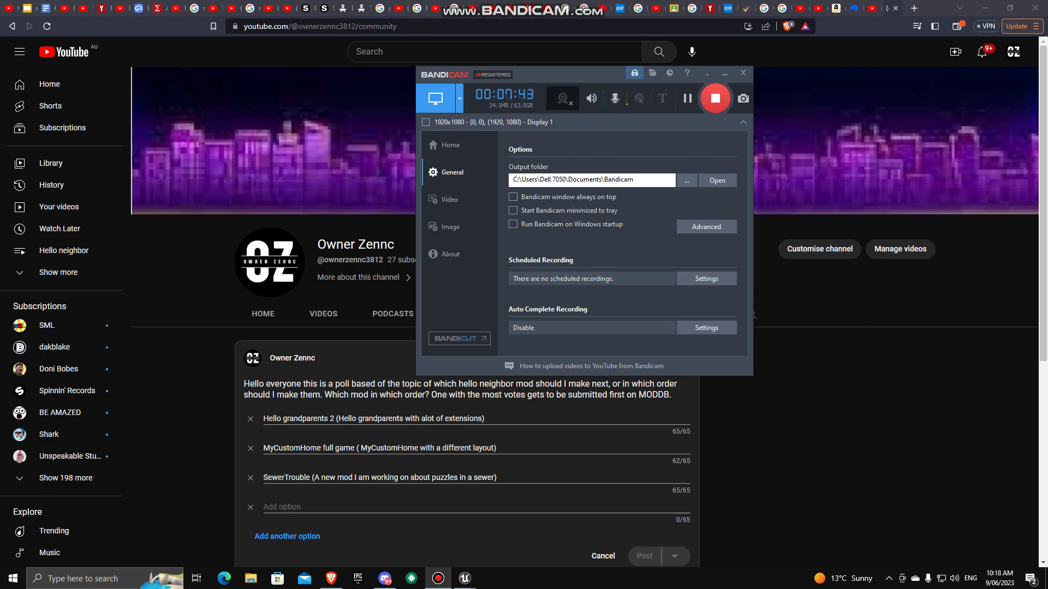
Fix the parenthesis after HallwayHorrors and the extra space in the MyCustomHome option
key("alt+Tab")
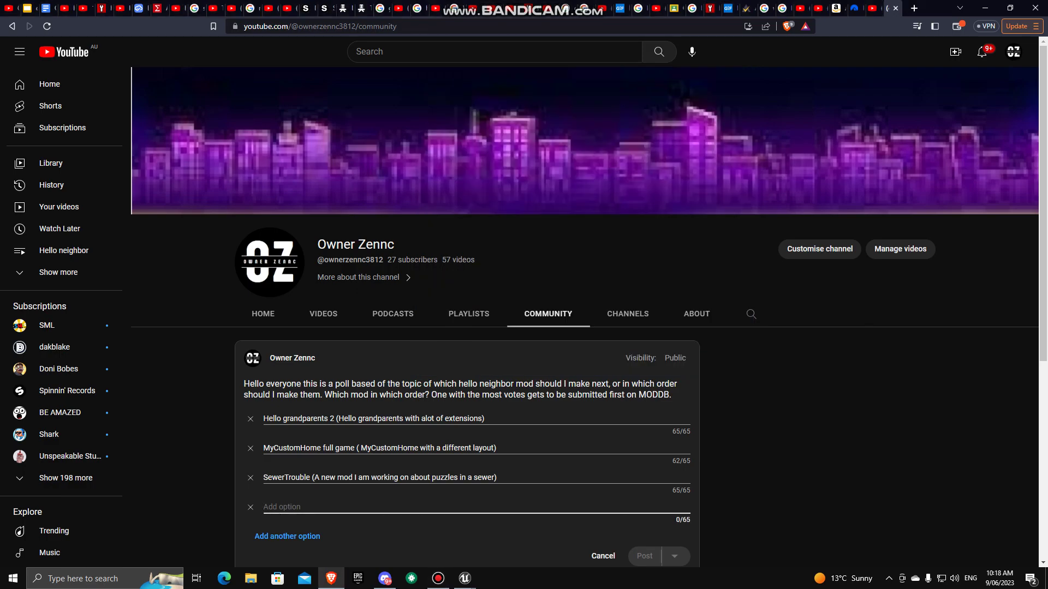
type("Hallway")
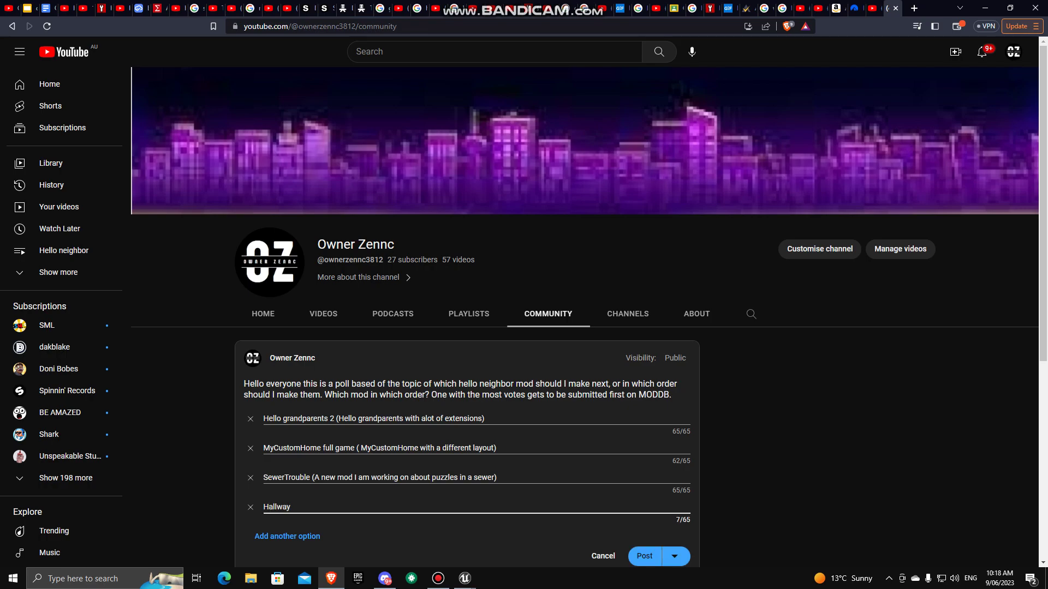
type("Horrors")
key("BackSpace")
left_click(360, 447)
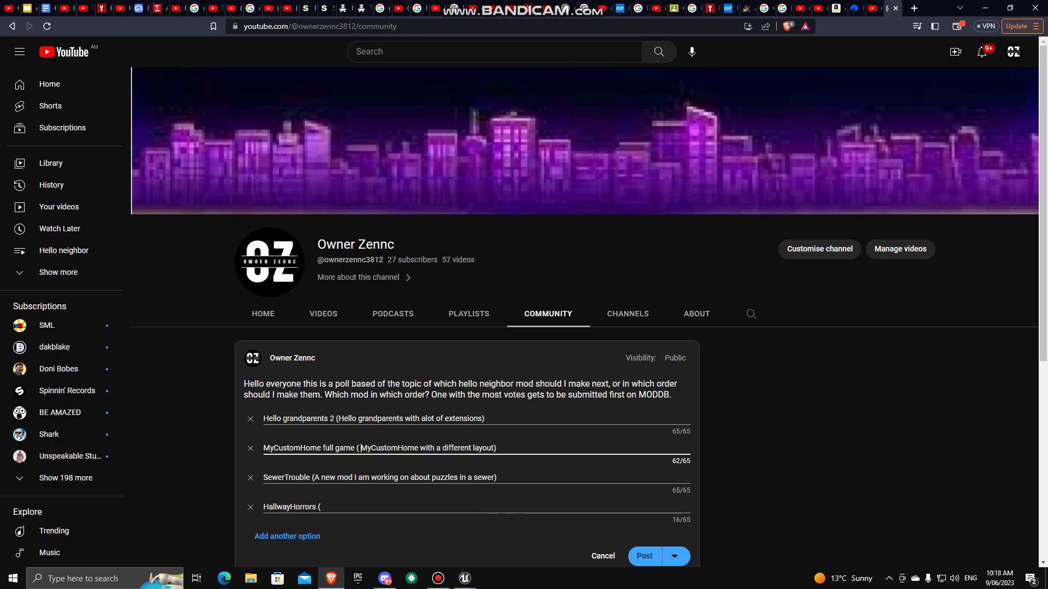
key("Delete")
left_click(323, 506)
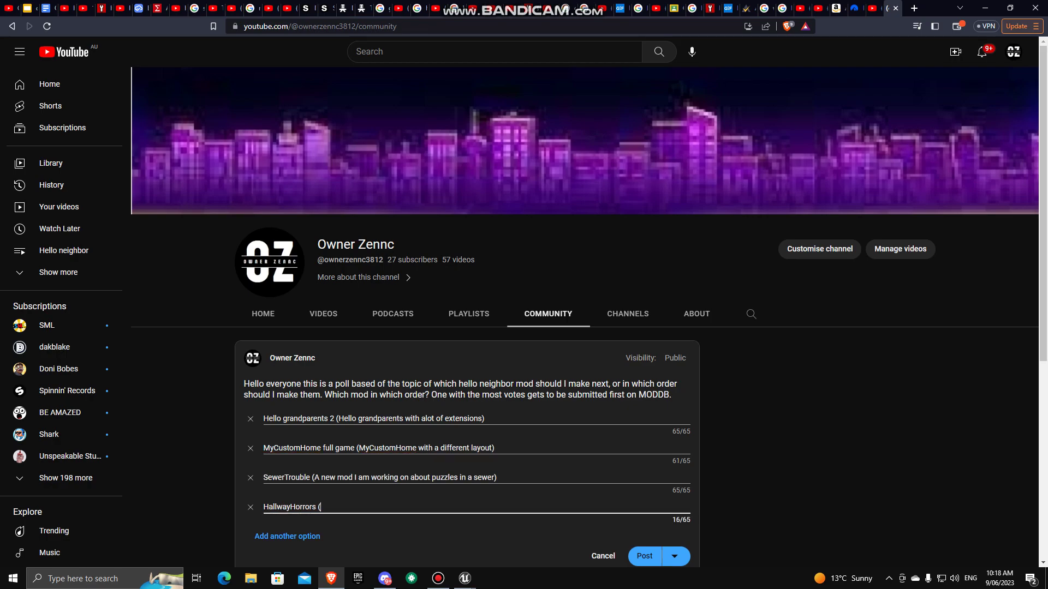
type("A mod wit")
type("h creepy ")
type("hallw")
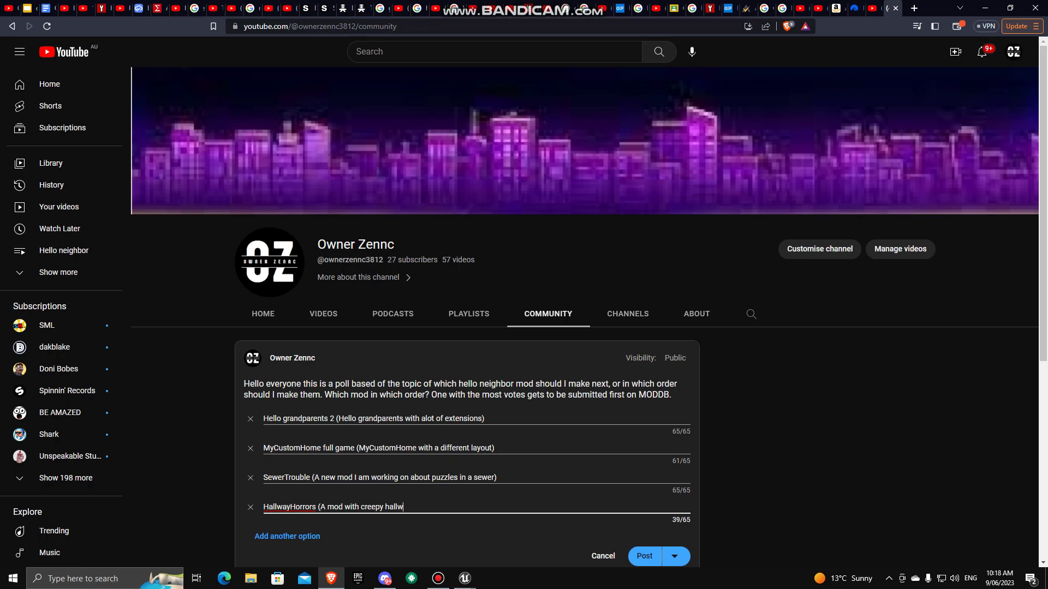
type("ays and puzzles ")
type("to solve")
type(")")
Check the spelling suggestions for HallwayHorrors, then add an empty fifth poll option
right_click(308, 507)
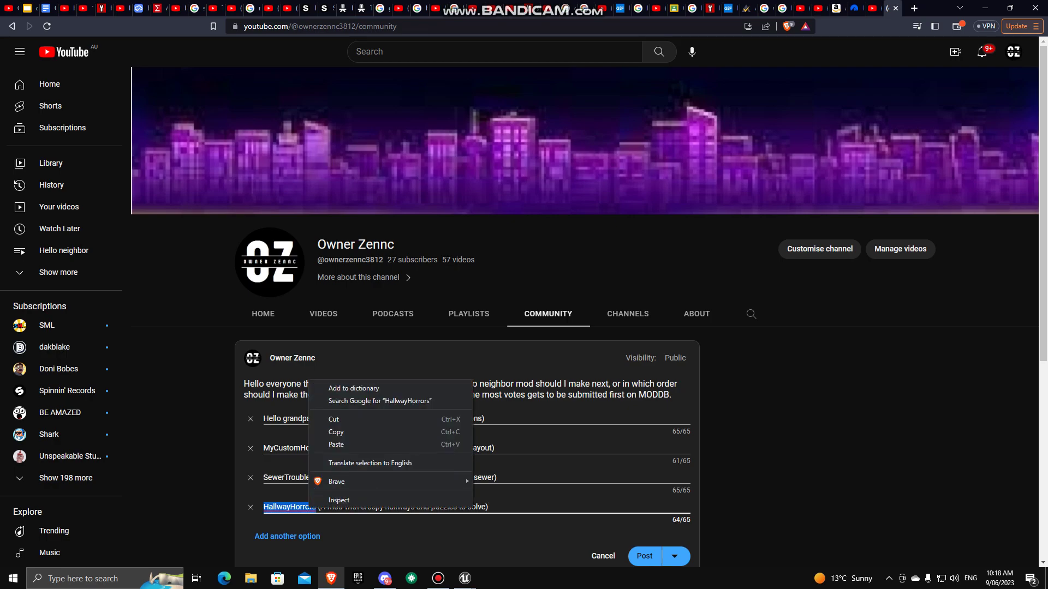
double_click(285, 476)
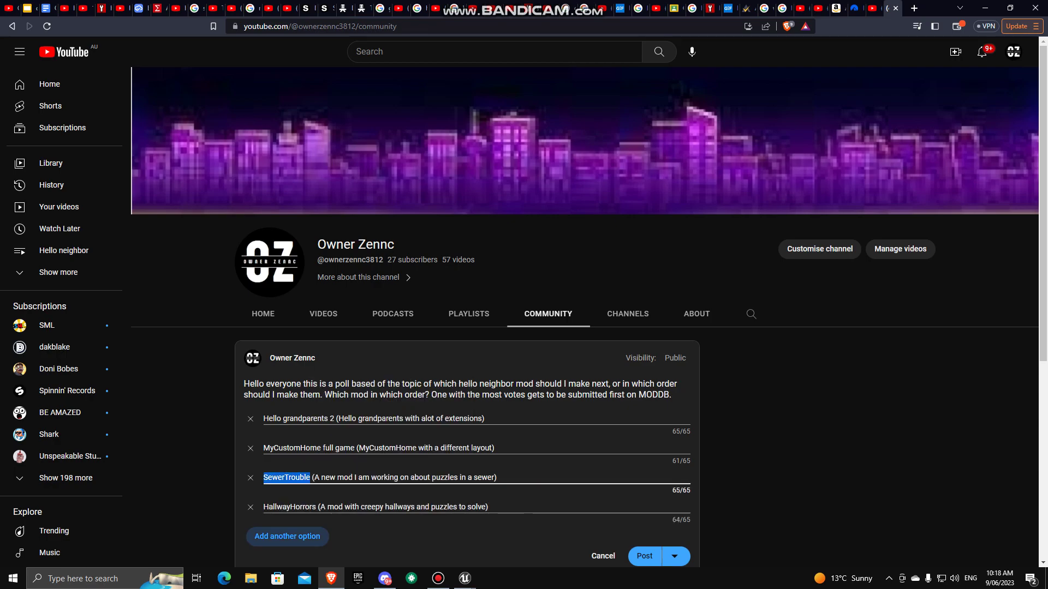
left_click(288, 537)
type("E")
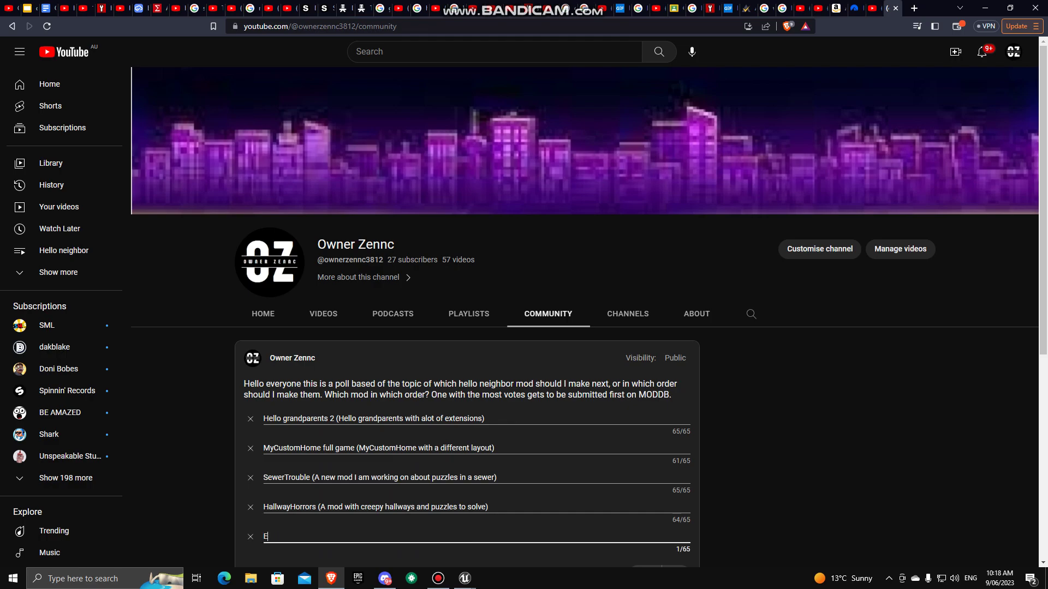
type("scape t")
type("The")
Fix the spacing in the EscapeTheBasement option name and bring up the Bandicam window
key("BackSpace")
type("Base")
type("ment")
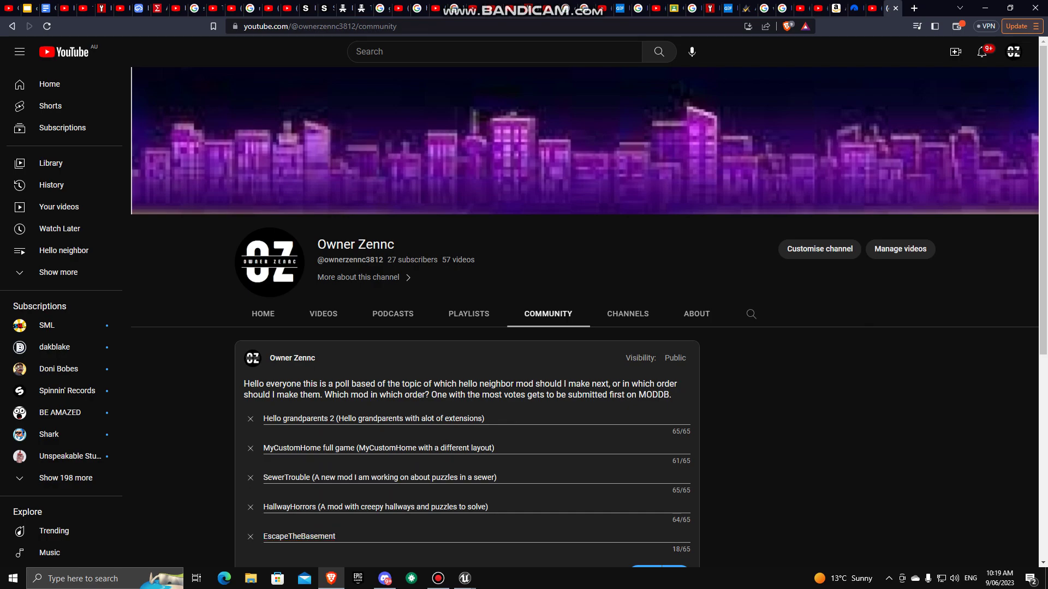
key("F12")
key("F12")
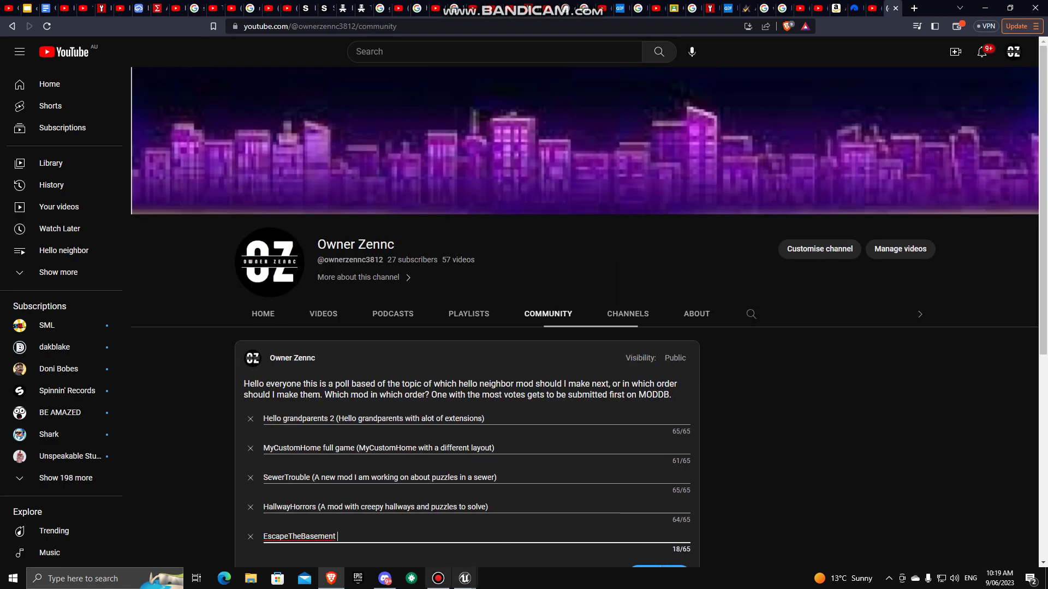
left_click(439, 578)
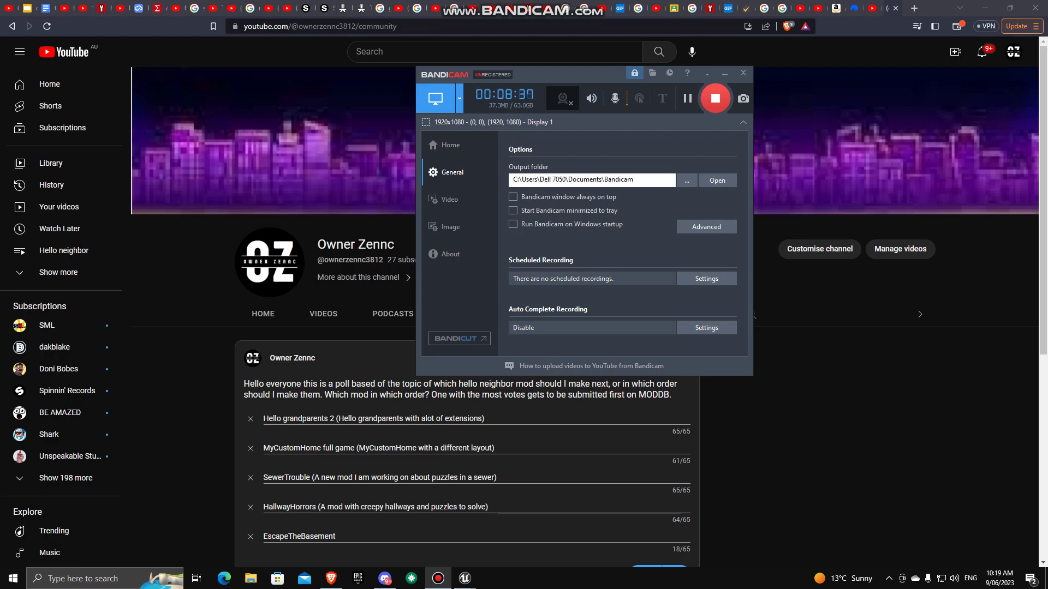
Minimize the Bandicam window to reveal the poll draft
left_click(725, 73)
type("(")
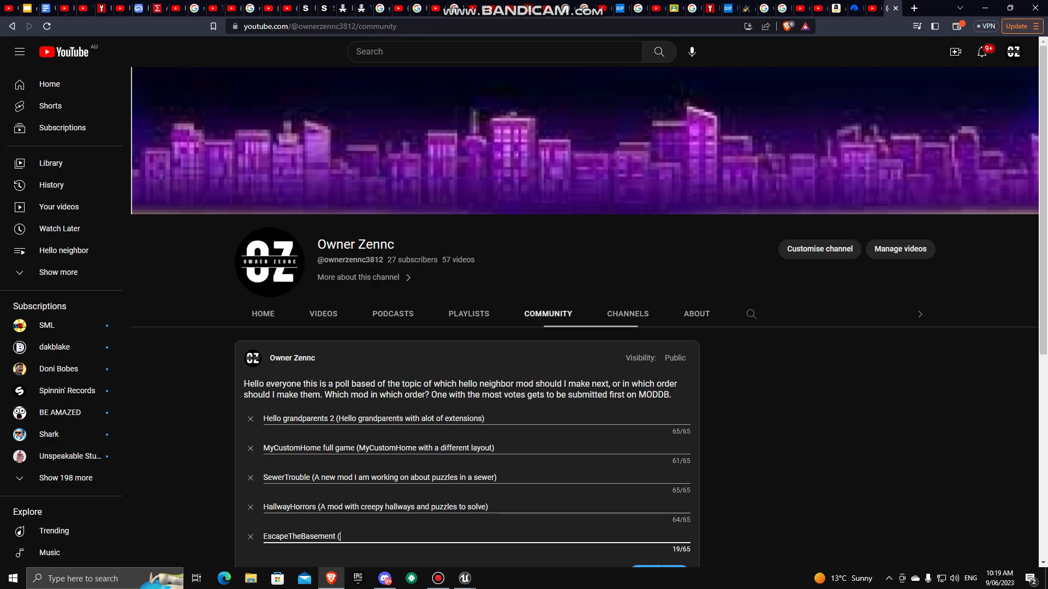
type("A mod")
type(" with a c")
type("reepy bas")
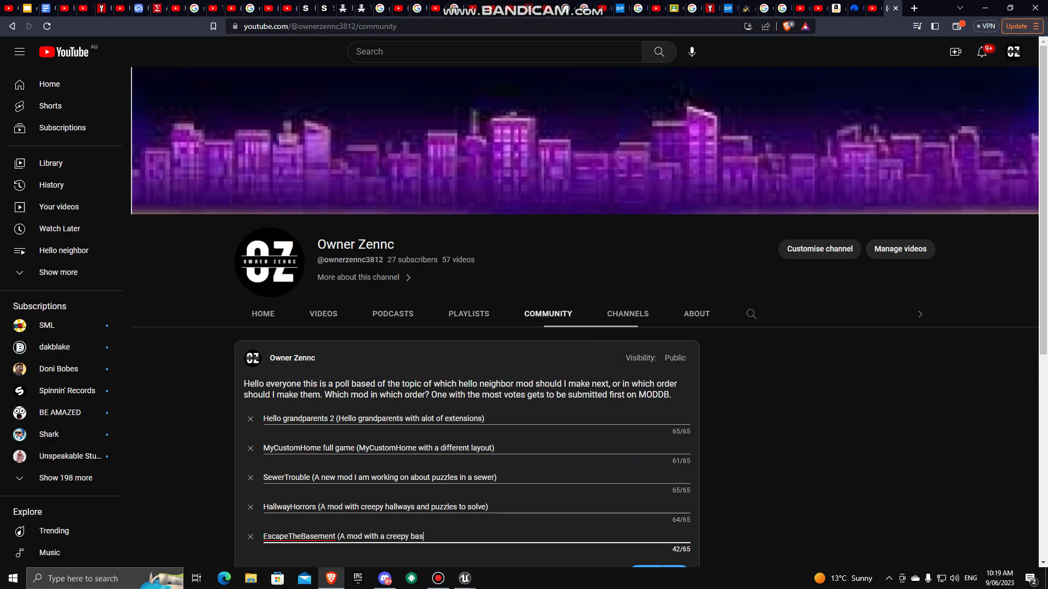
type("ement that")
type(" you must es")
type("c")
Trim the fifth option to "EscapeTheBasement (A mod with a creepy basement you must escape)"
key("BackSpace")
key("BackSpace")
key("BackSpace")
key("BackSpace")
key("BackSpace")
key("BackSpace")
key("BackSpace")
key("BackSpace")
key("BackSpace")
key("BackSpace")
key("BackSpace")
key("BackSpace")
type("yo")
type("u ")
type("mu")
type("sy ")
type(" e")
type("scape")
type(")")
key("BackSpace")
type("0")
key("BackSpace")
scroll(466, 327, "down", 1)
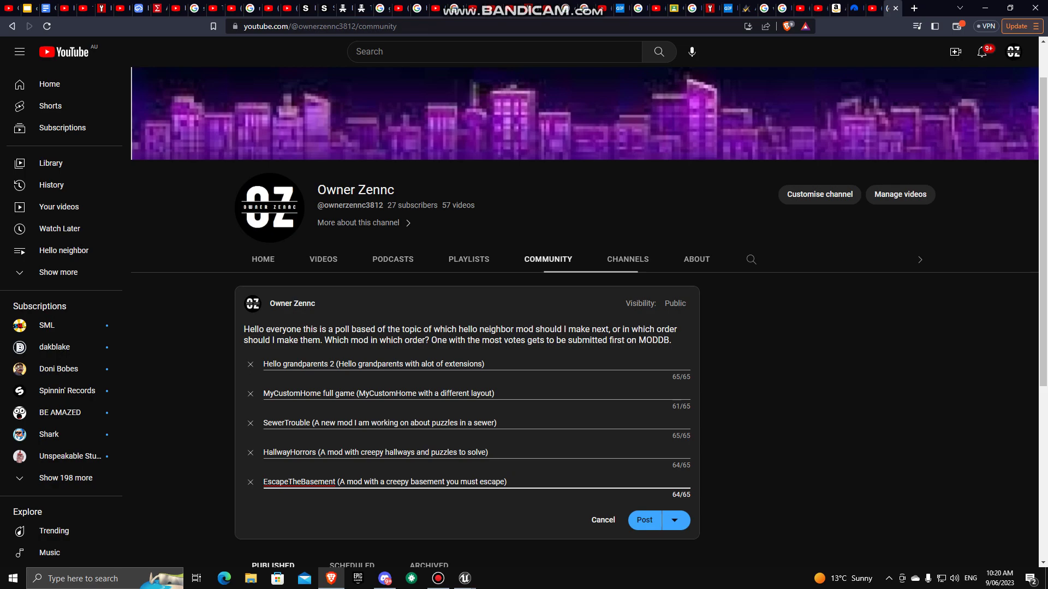
Post the five-option Hello Neighbor mod poll and bring up the Bandicam window
left_click(644, 520)
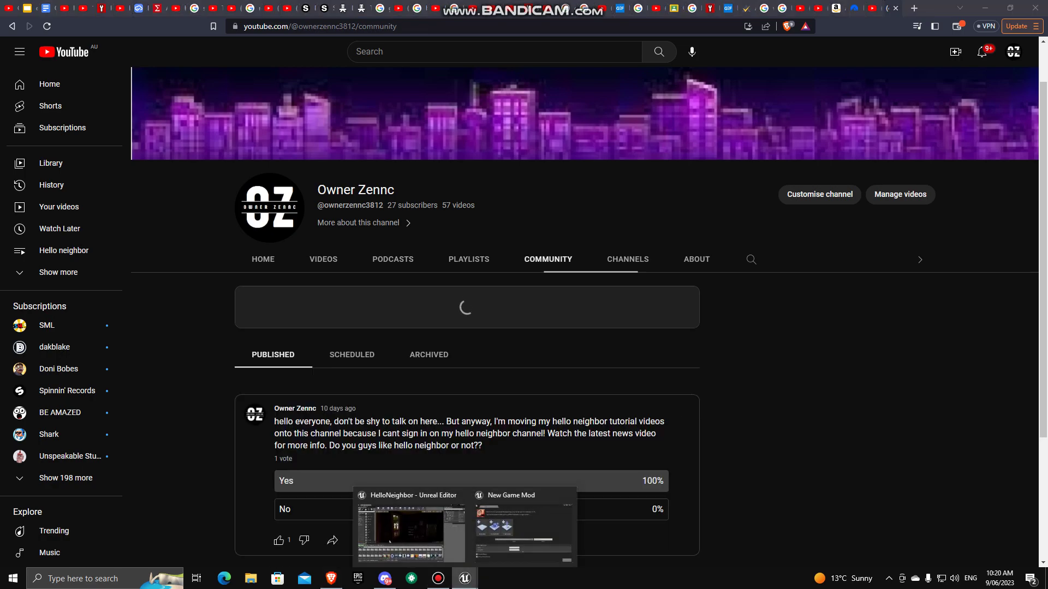
left_click(439, 578)
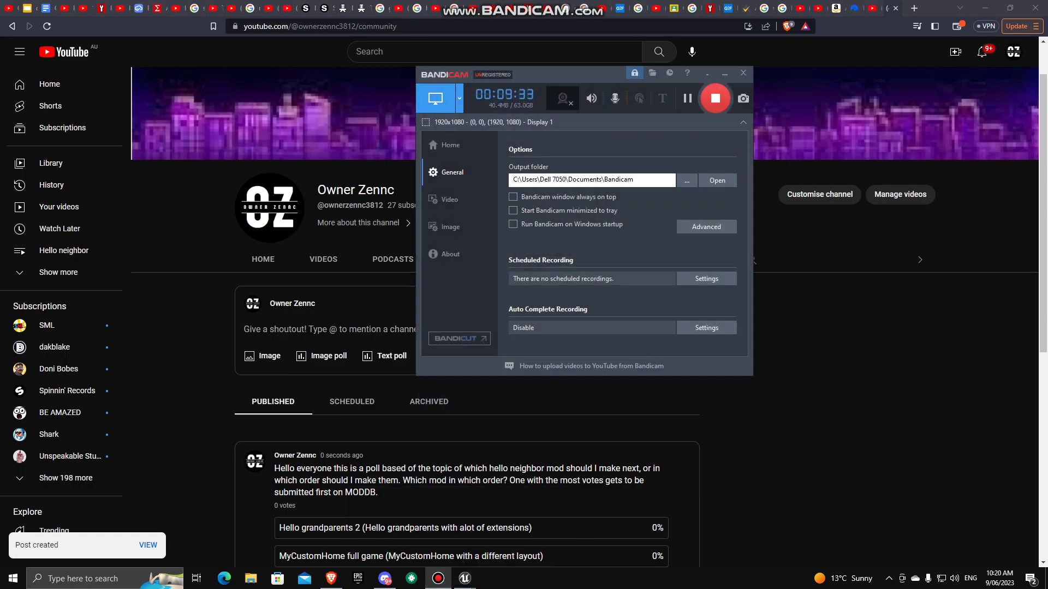
scroll(327, 410, "down", 2)
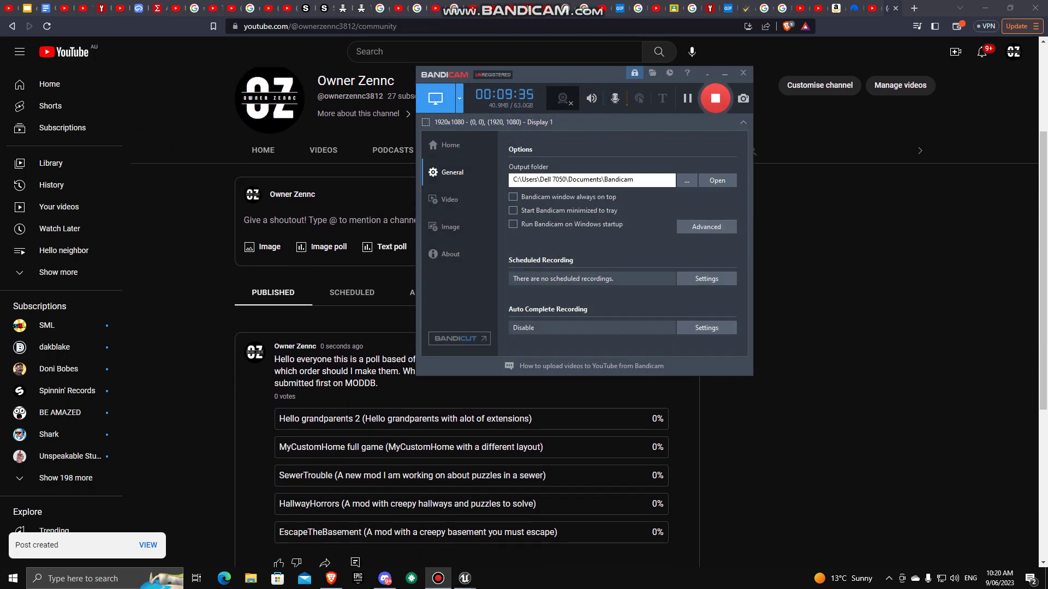
scroll(466, 409, "down", 1)
scroll(467, 409, "up", 1)
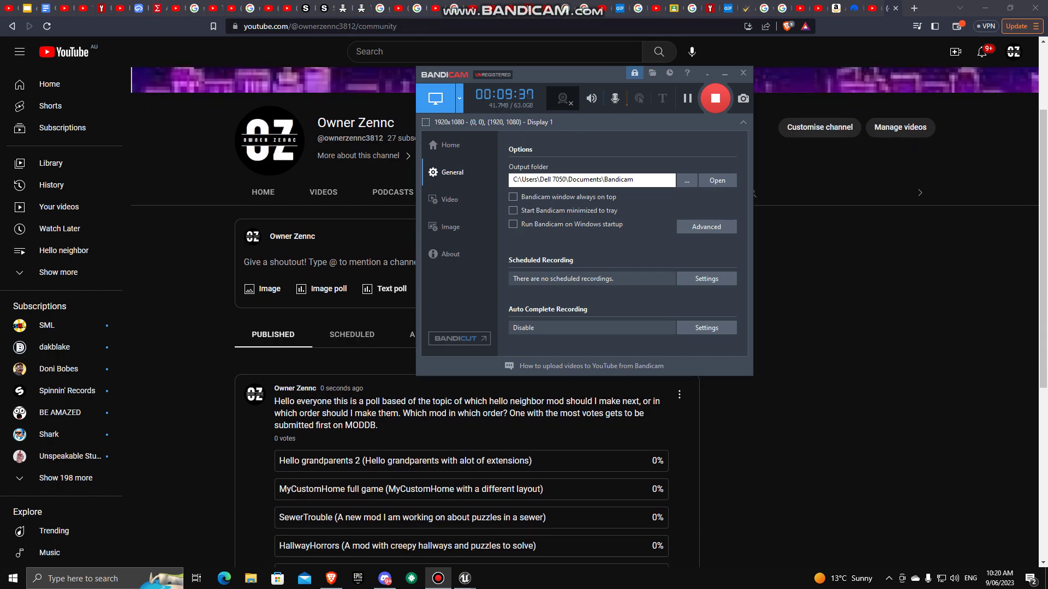